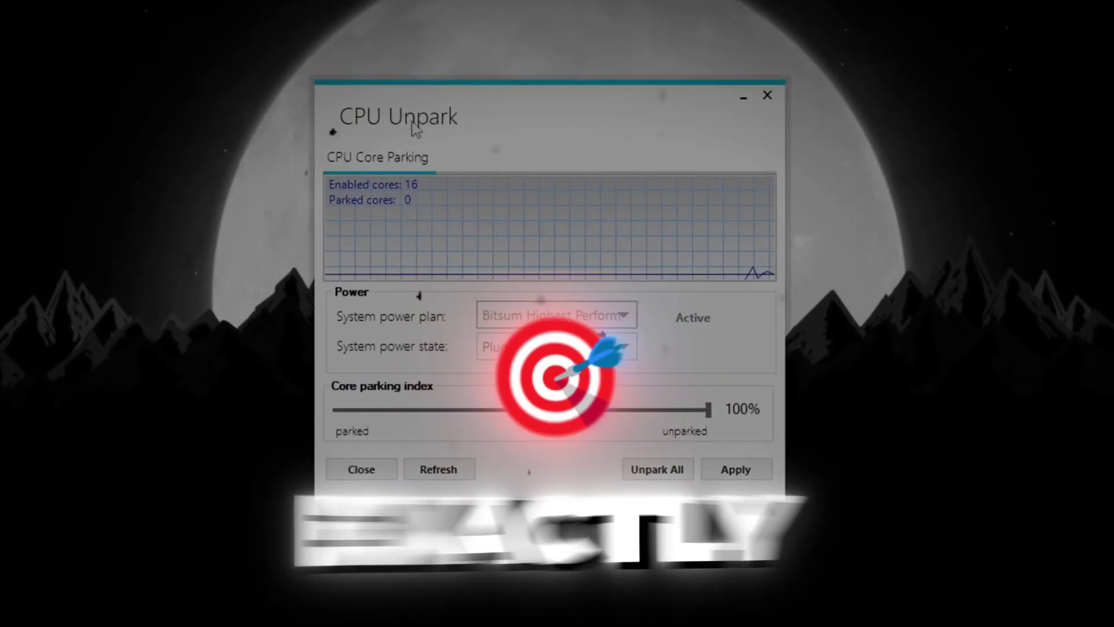
- Apply the CPU core unparking, then launch gpedit.msc from the Run prompt
{"action": "left_click", "coordinate": [657, 469]}
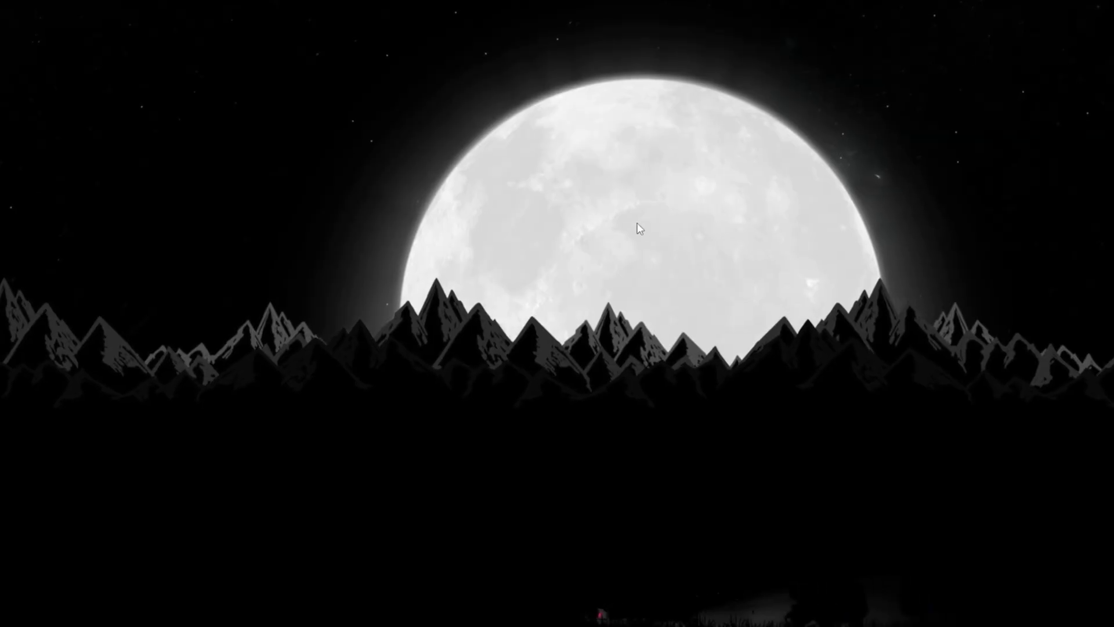
{"action": "key", "text": "super+r"}
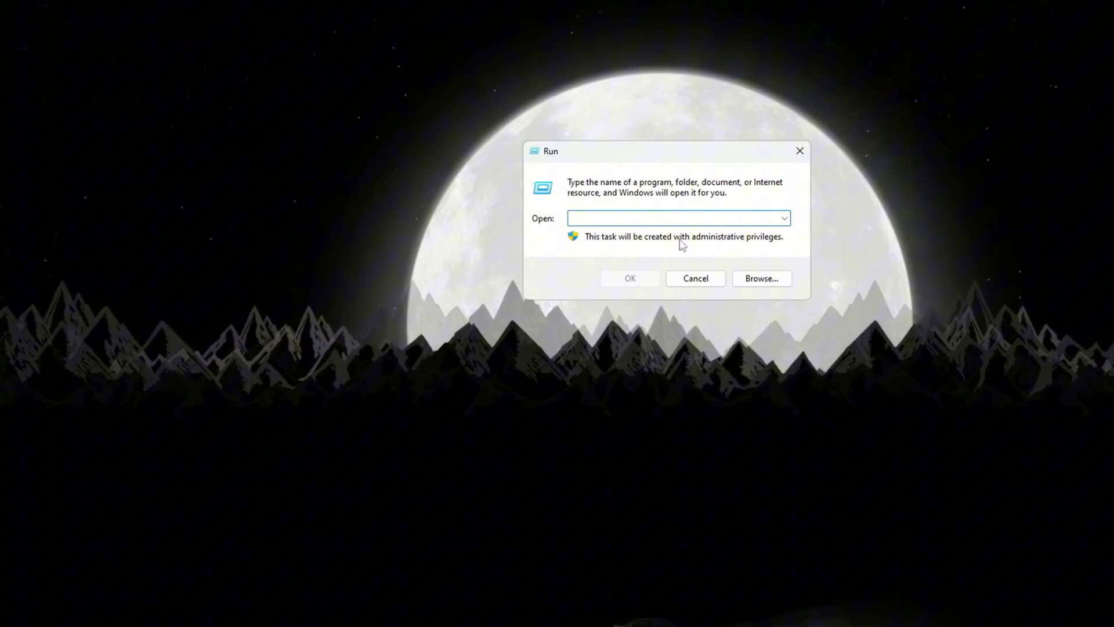
{"action": "type", "text": "gpedit"}
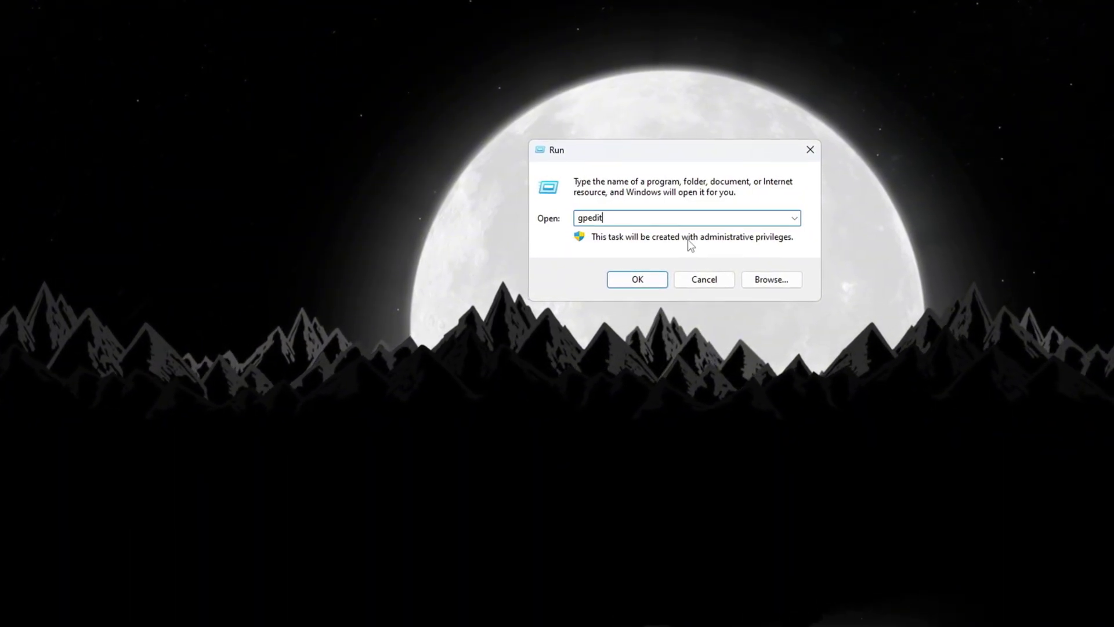
{"action": "type", "text": ".msc"}
{"action": "key", "text": "Return"}
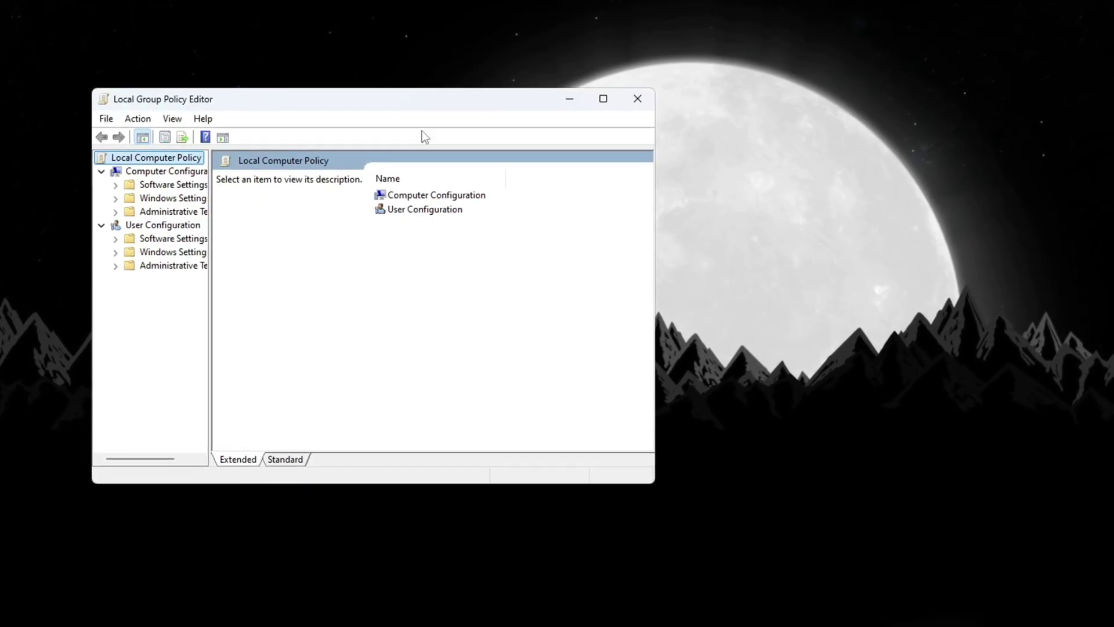
- Browse to System > Power Management > Power Throttling Settings and open Turn off Power Throttling
{"action": "double_click", "coordinate": [436, 198]}
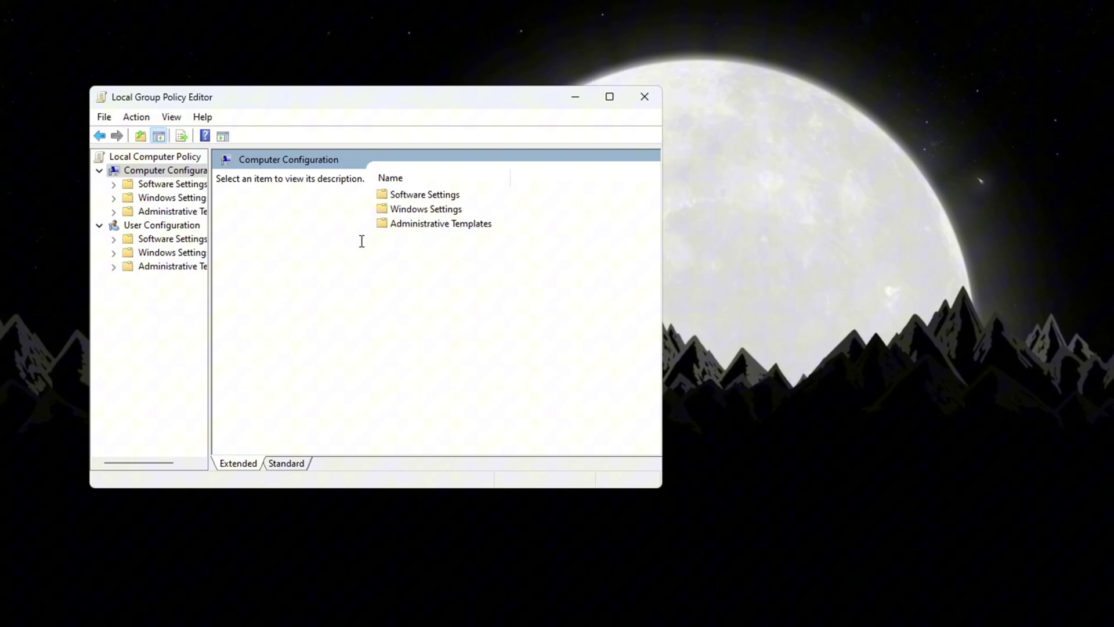
{"action": "double_click", "coordinate": [456, 226]}
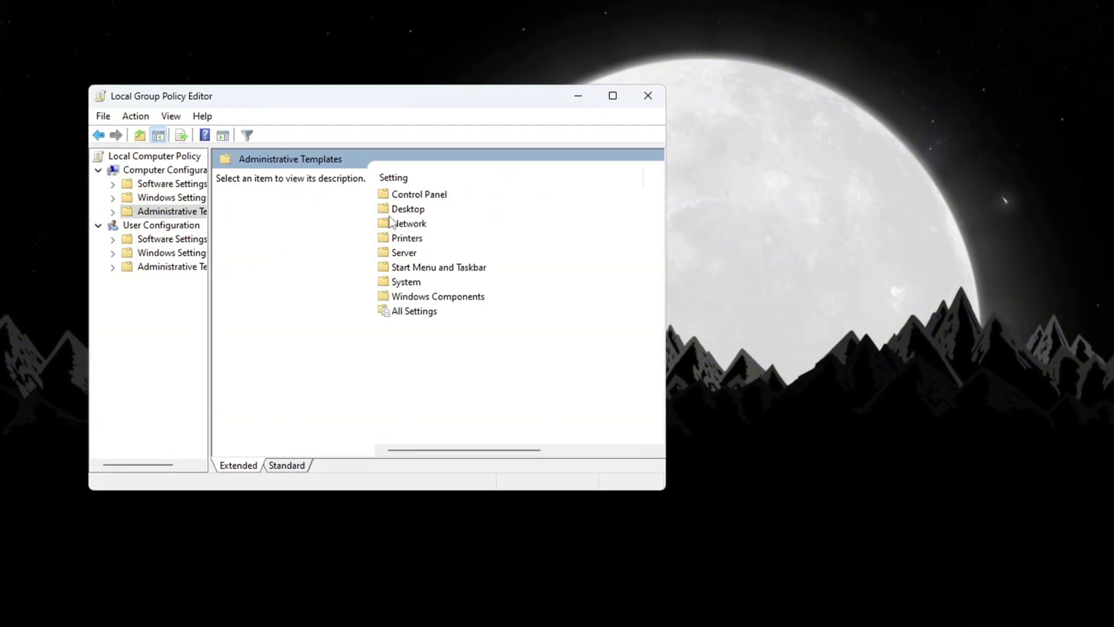
{"action": "double_click", "coordinate": [401, 282]}
{"action": "scroll", "coordinate": [424, 310], "scroll_direction": "down", "scroll_amount": 9}
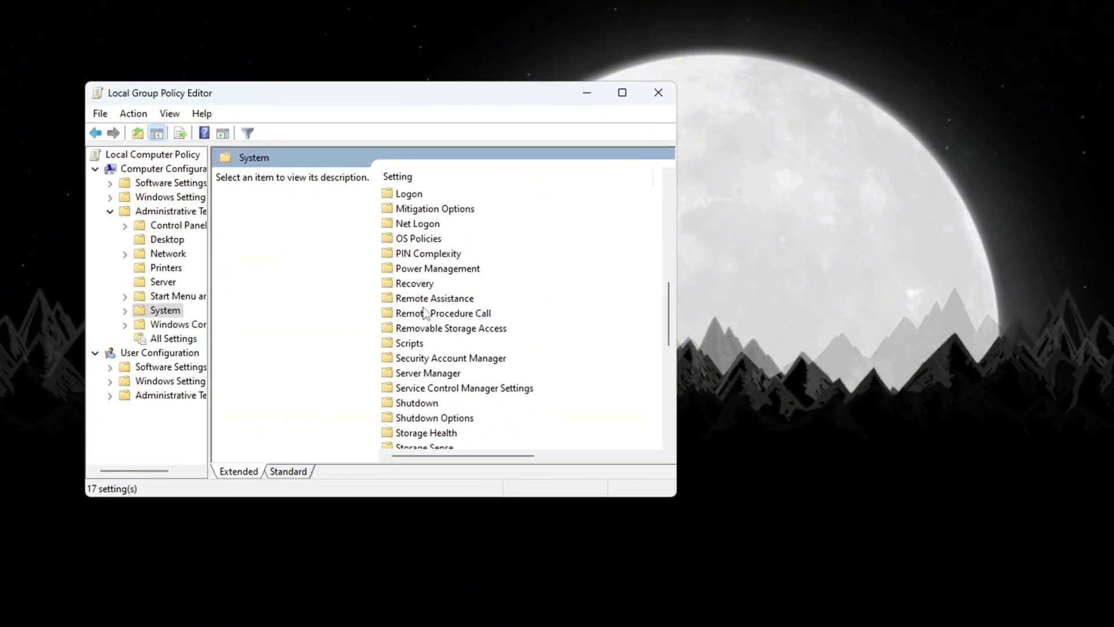
{"action": "double_click", "coordinate": [437, 268]}
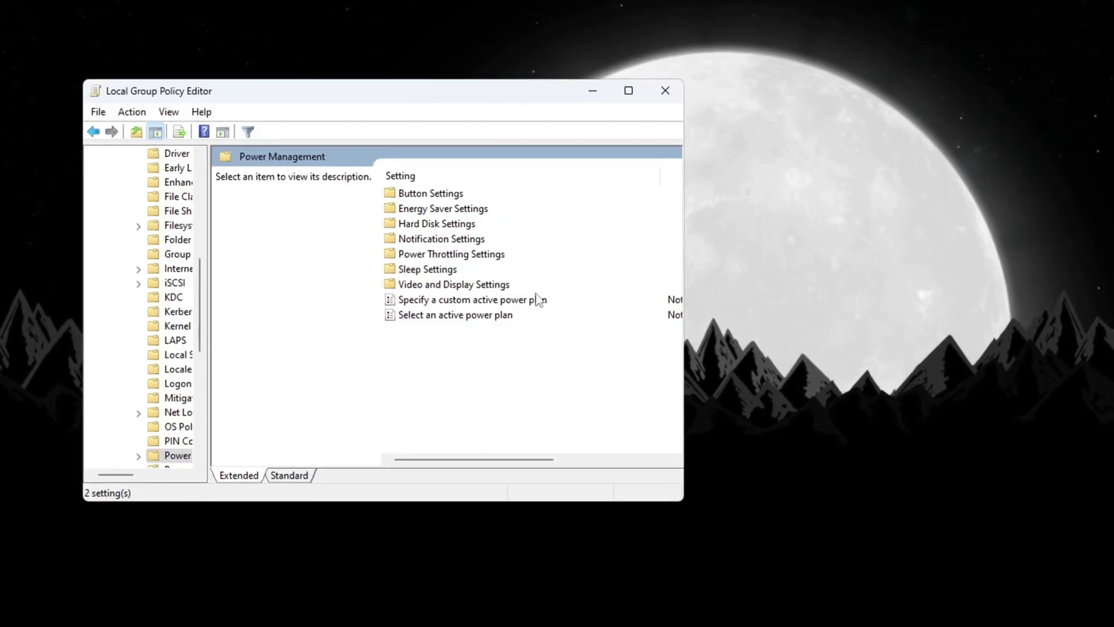
{"action": "double_click", "coordinate": [450, 254]}
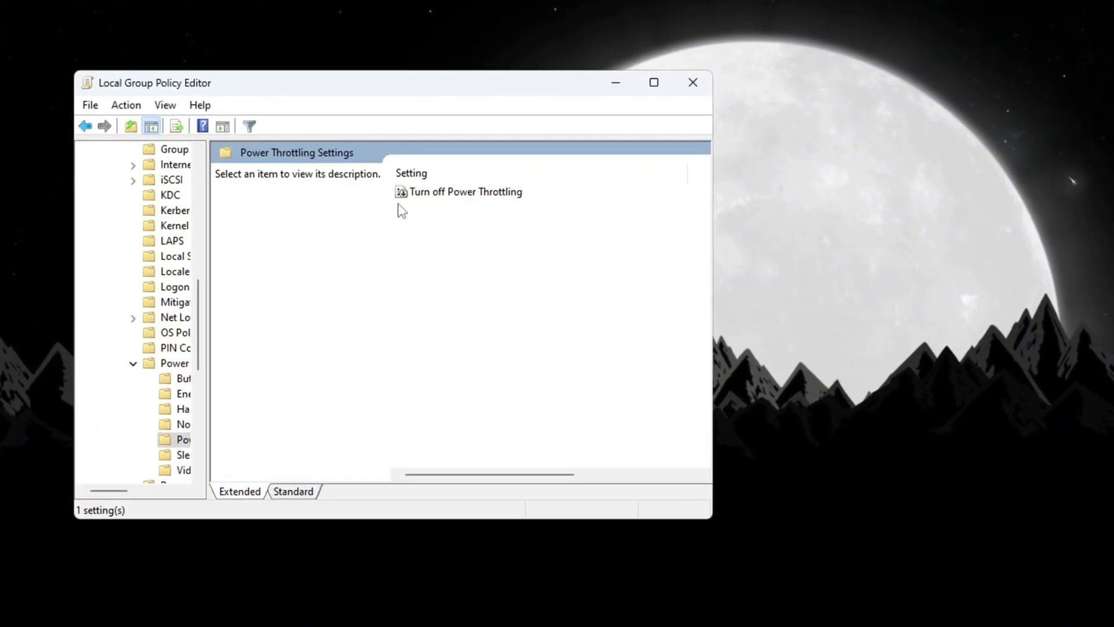
{"action": "double_click", "coordinate": [469, 192]}
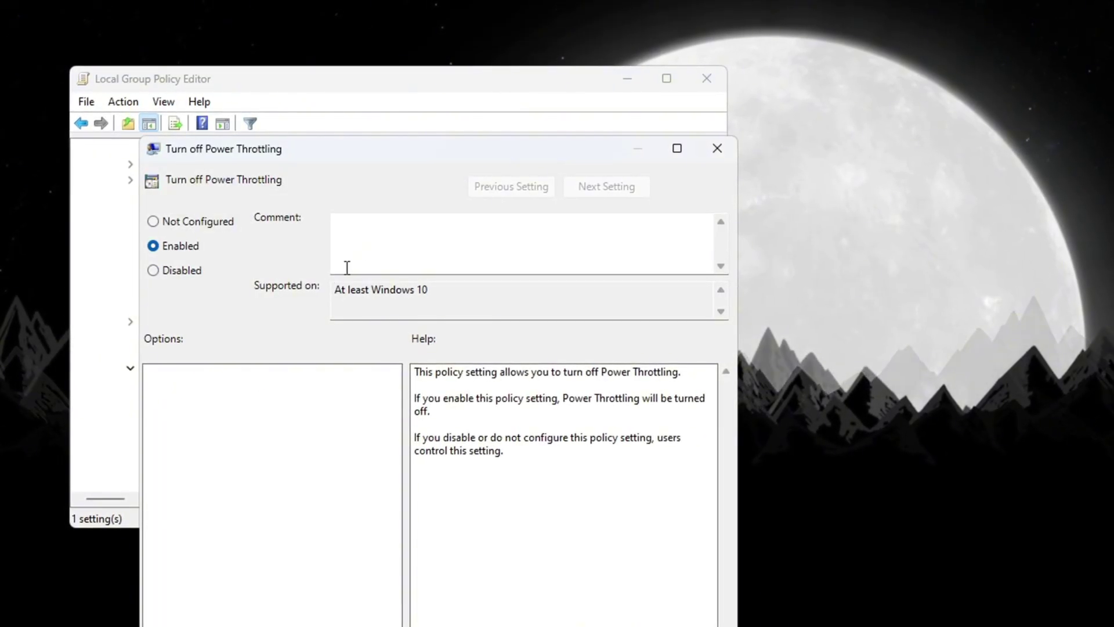
- Set Turn off Power Throttling to Enabled and confirm with OK
{"action": "left_click", "coordinate": [193, 226]}
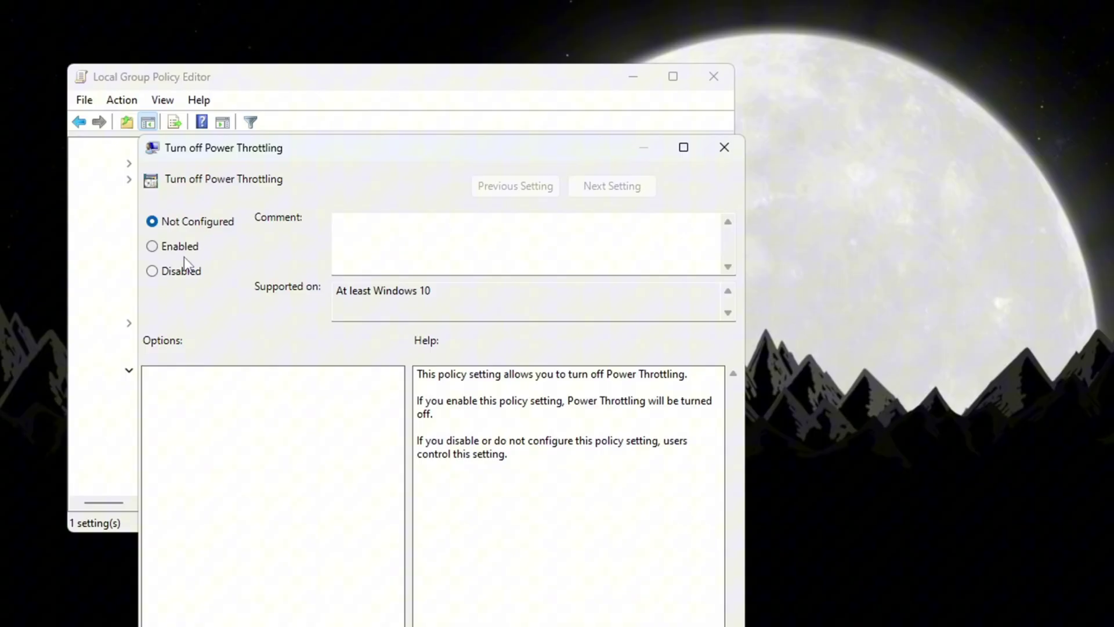
{"action": "left_click", "coordinate": [178, 271]}
{"action": "left_click", "coordinate": [180, 248]}
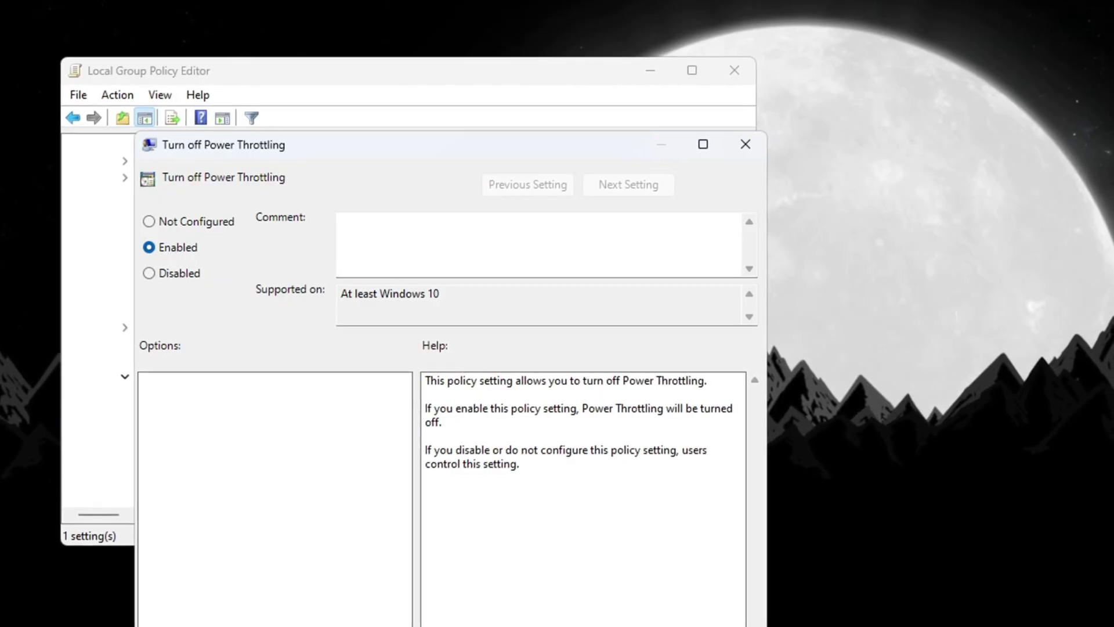
{"action": "key", "text": "Return"}
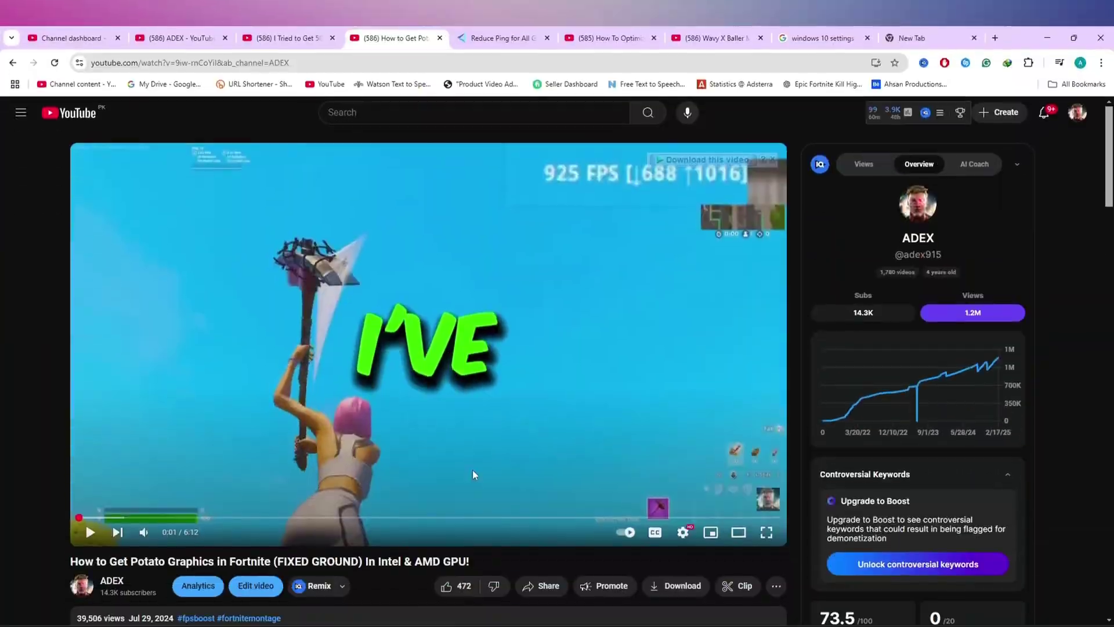
{"action": "scroll", "coordinate": [473, 469], "scroll_direction": "down", "scroll_amount": 3}
{"action": "scroll", "coordinate": [557, 406], "scroll_direction": "down", "scroll_amount": 2}
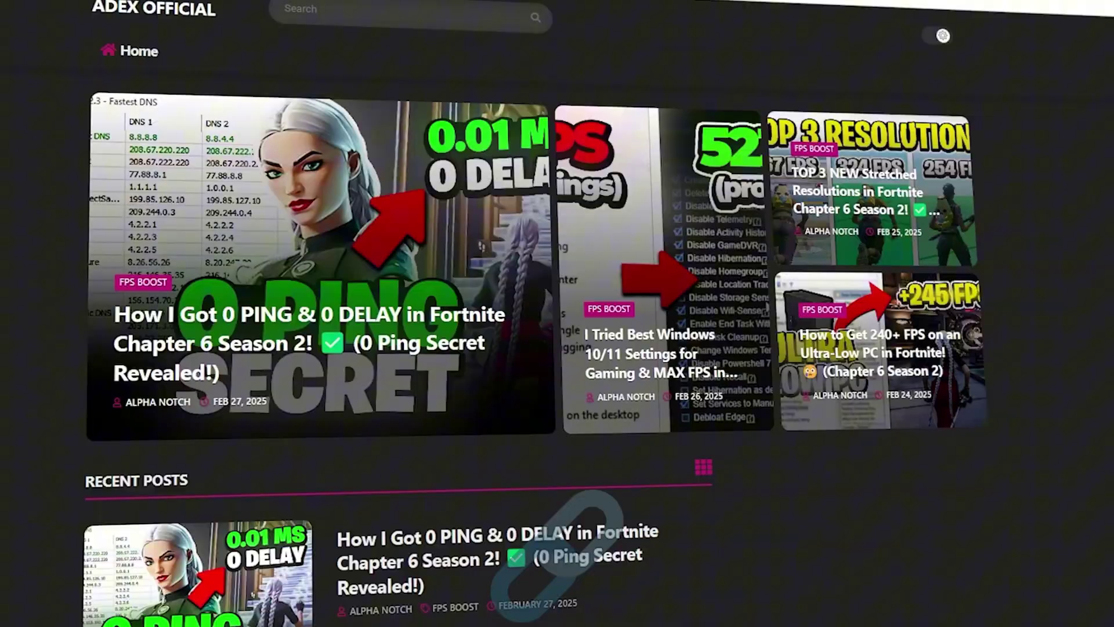
{"action": "scroll", "coordinate": [395, 314], "scroll_direction": "down", "scroll_amount": 8}
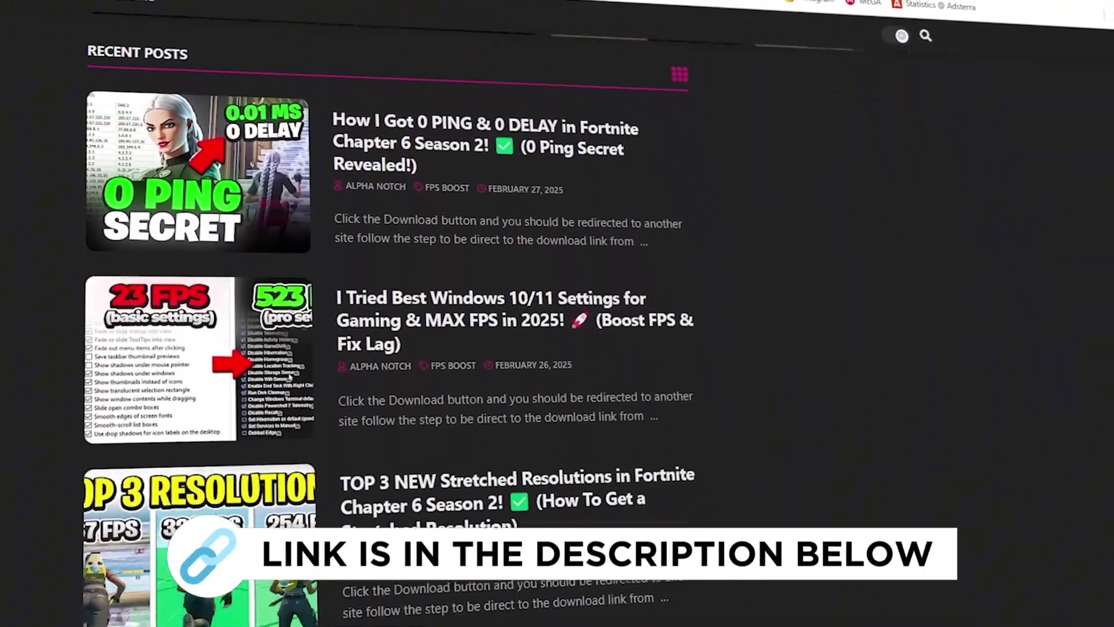
{"action": "scroll", "coordinate": [395, 313], "scroll_direction": "down", "scroll_amount": 8}
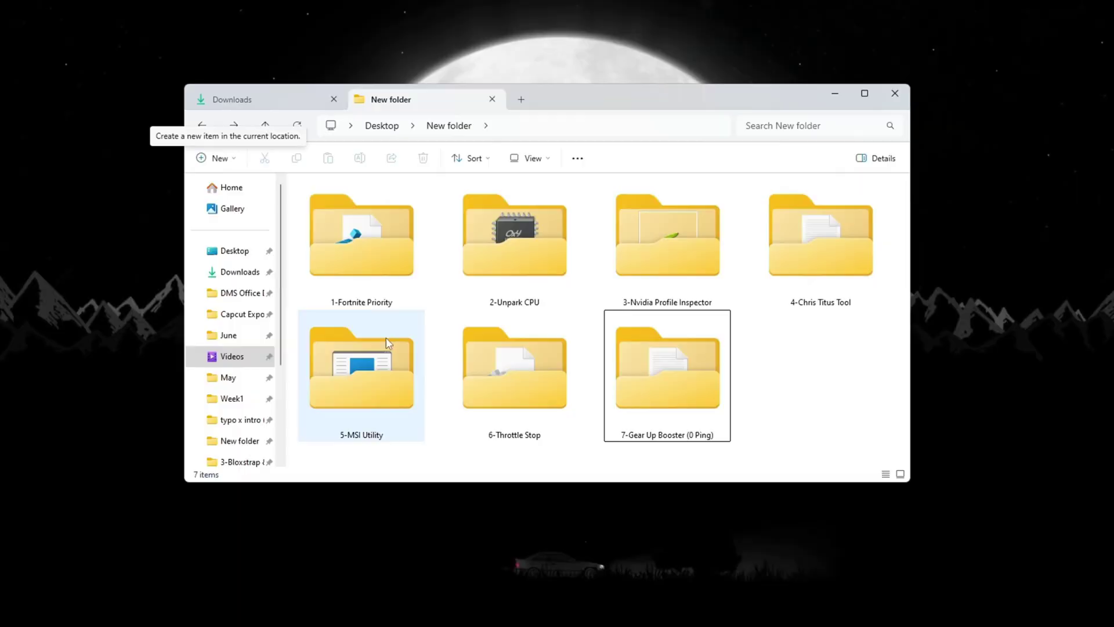
- Open the 1-Fortnite Priority folder and select all three priority registry files
{"action": "left_click", "coordinate": [384, 265]}
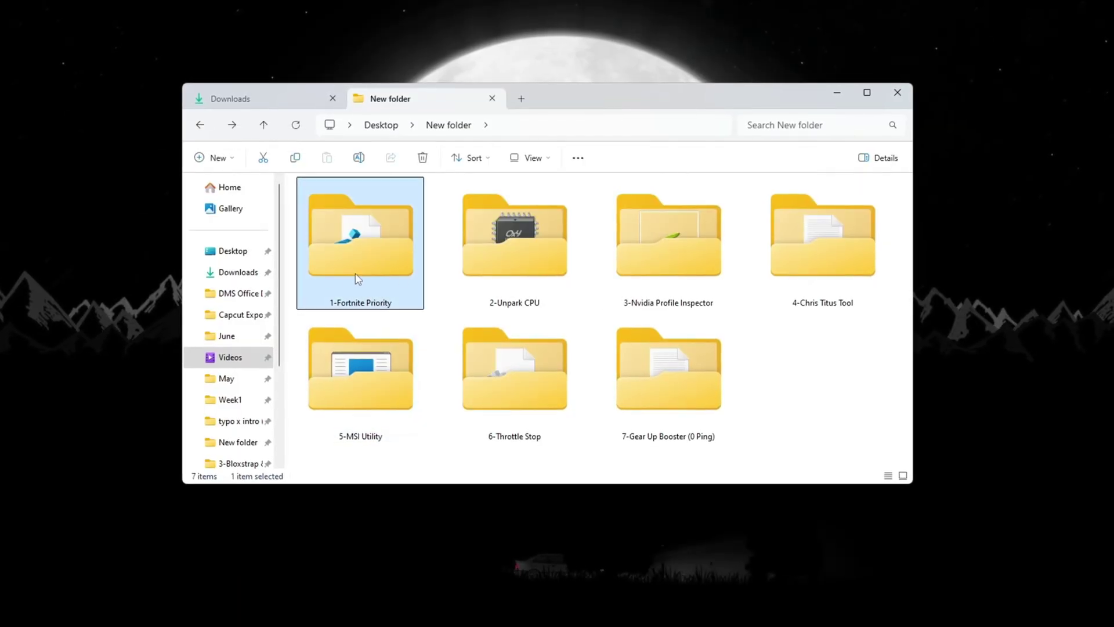
{"action": "double_click", "coordinate": [385, 263]}
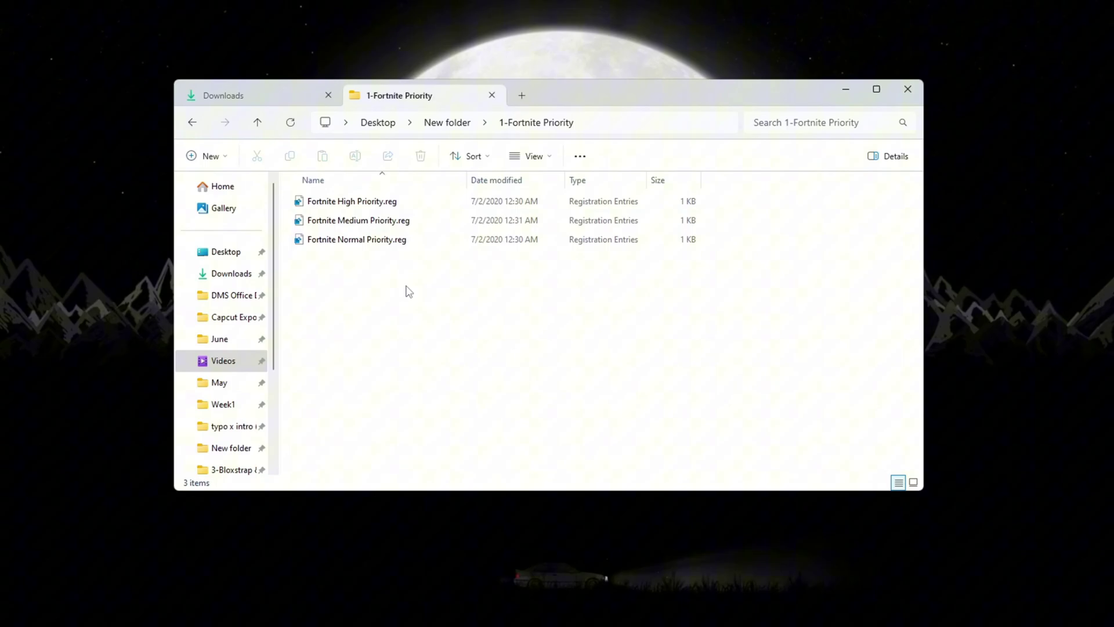
{"action": "left_click_drag", "start_coordinate": [406, 290], "coordinate": [479, 182]}
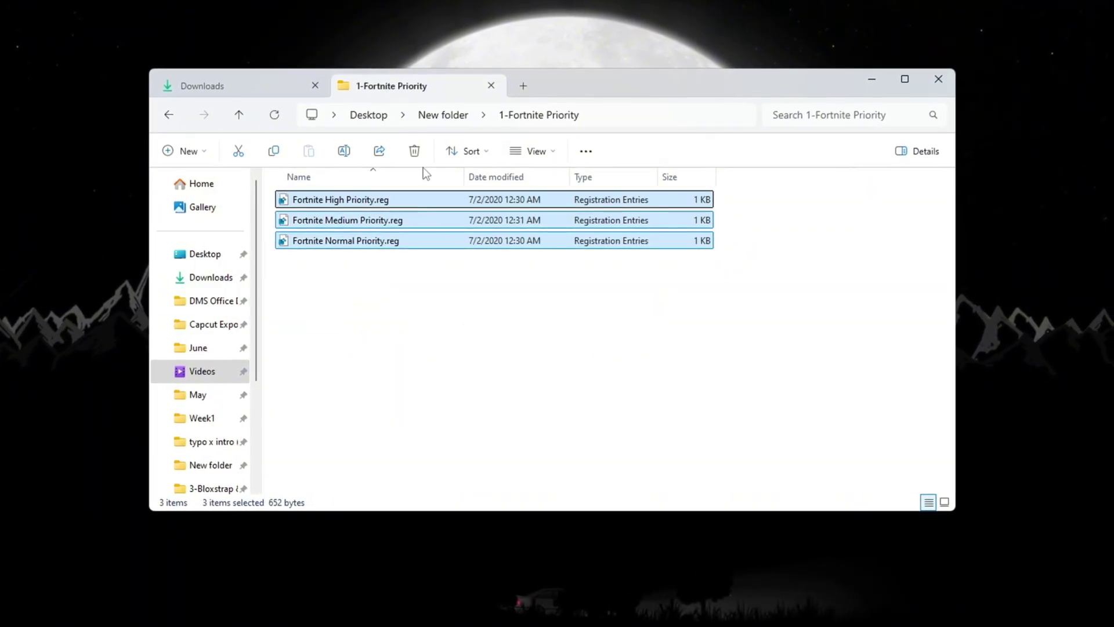
- Select the Fortnite High, Medium and Normal Priority .reg files one at a time
{"action": "left_click", "coordinate": [355, 242]}
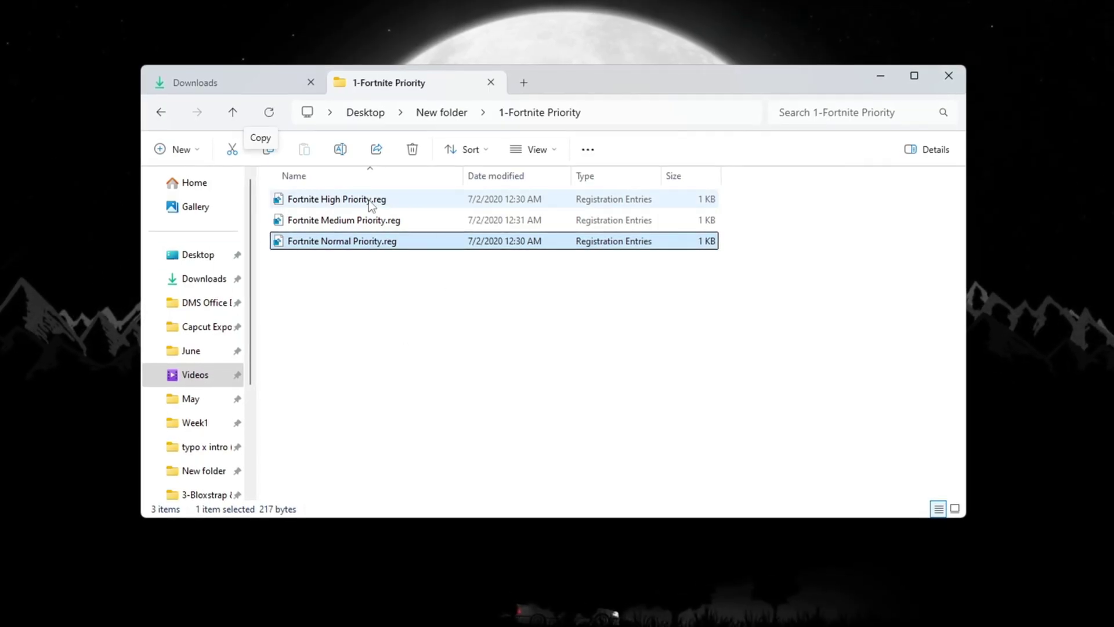
{"action": "left_click", "coordinate": [302, 205]}
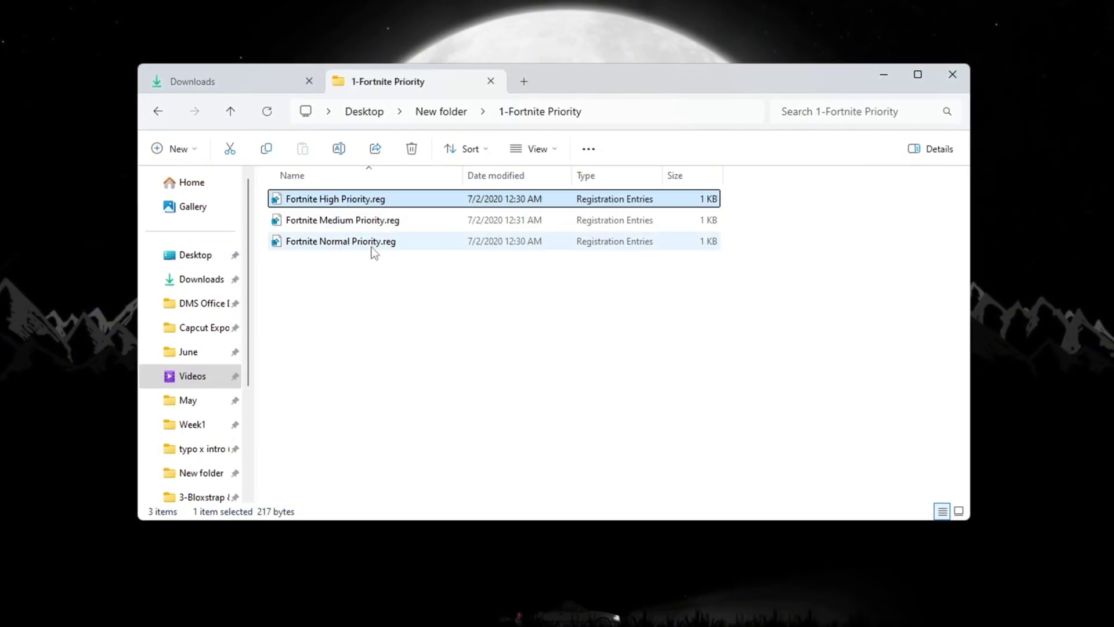
{"action": "left_click", "coordinate": [336, 248]}
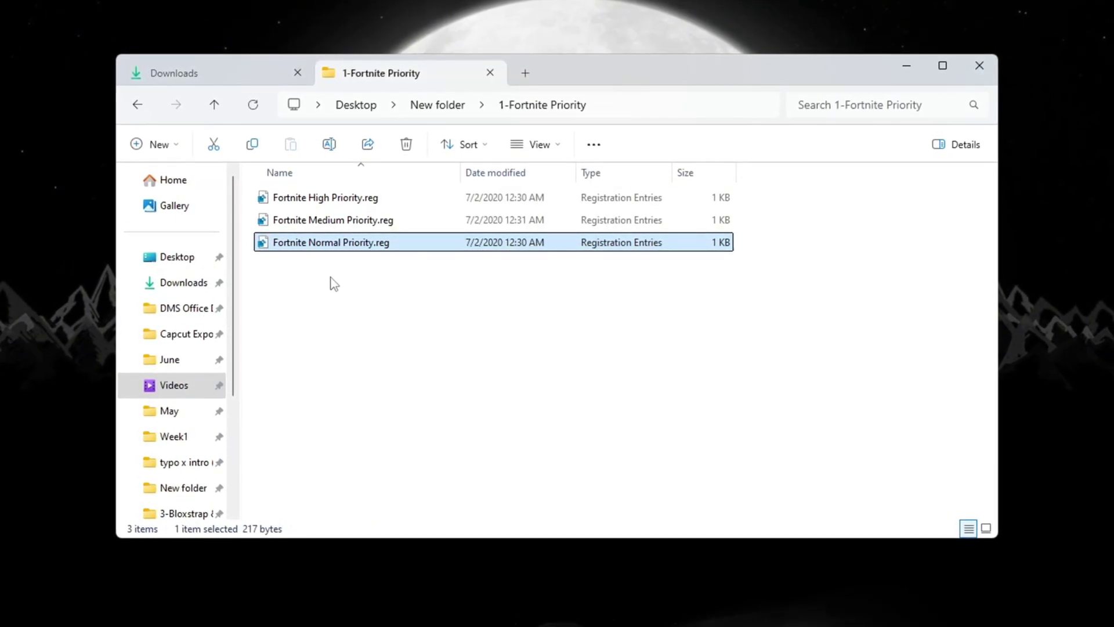
{"action": "left_click", "coordinate": [369, 223]}
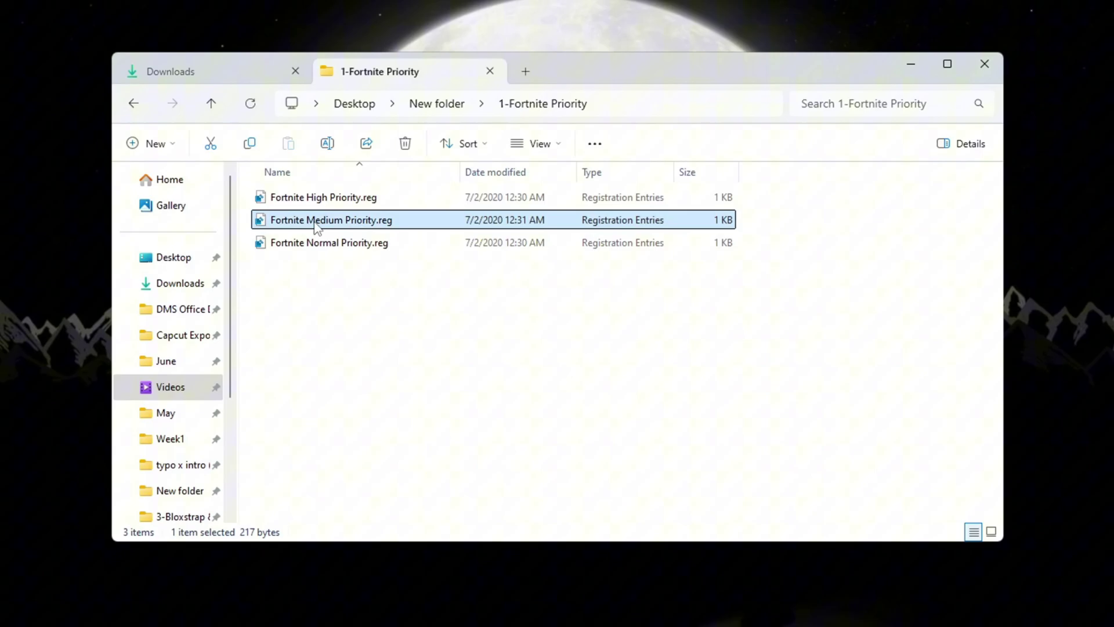
{"action": "left_click", "coordinate": [270, 203]}
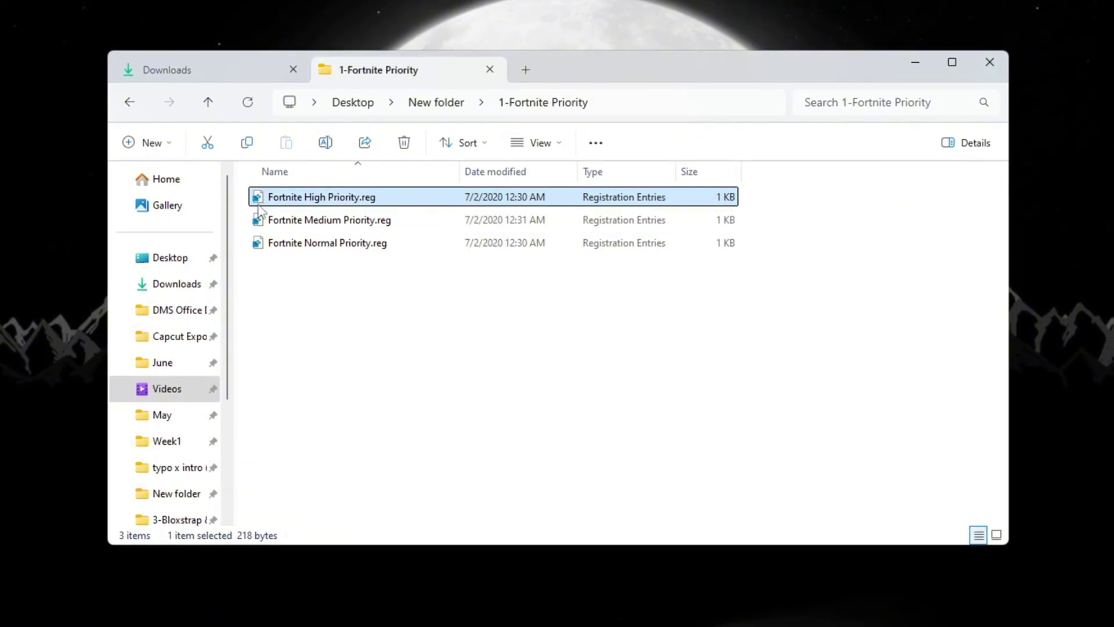
{"action": "left_click", "coordinate": [354, 244]}
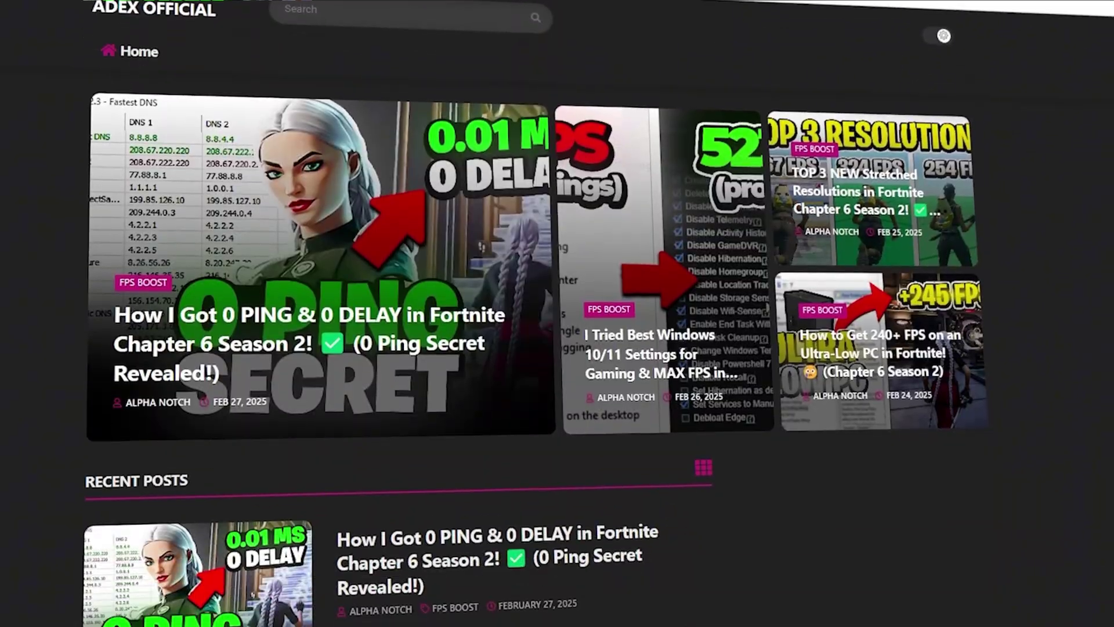
{"action": "scroll", "coordinate": [406, 313], "scroll_direction": "down", "scroll_amount": 7}
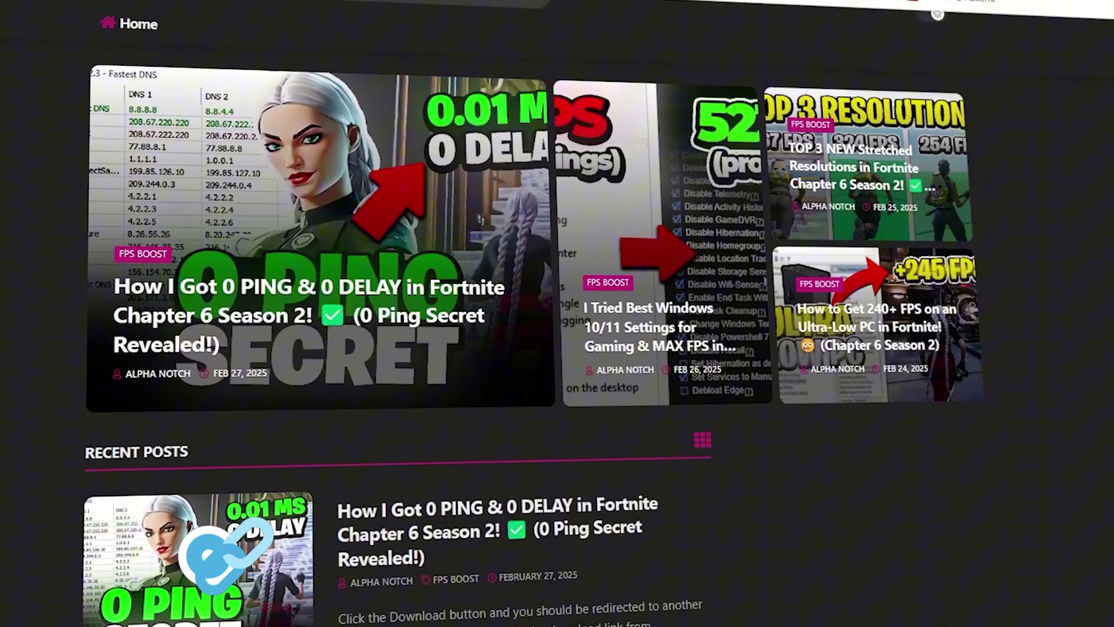
{"action": "scroll", "coordinate": [389, 314], "scroll_direction": "down", "scroll_amount": 8}
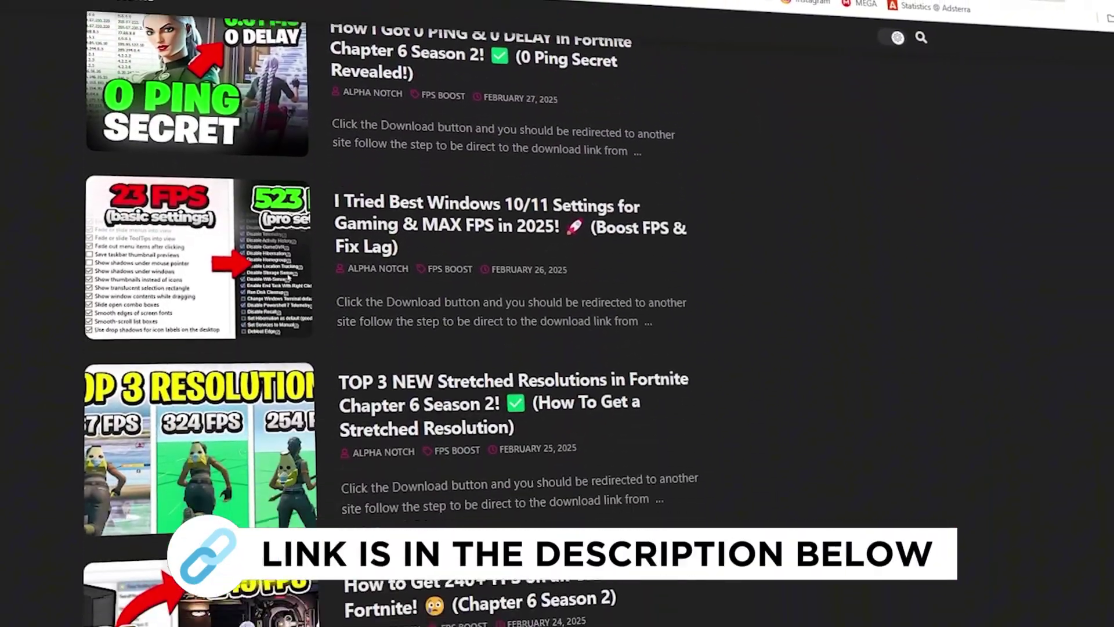
{"action": "scroll", "coordinate": [389, 313], "scroll_direction": "down", "scroll_amount": 3}
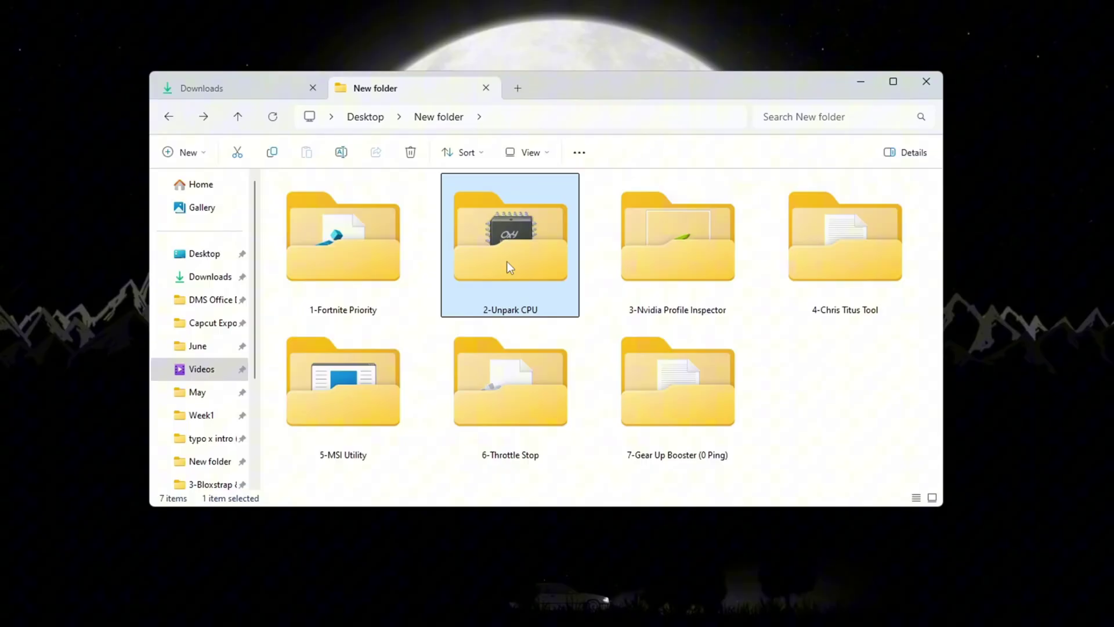
- Open 2-Unpark CPU and run UnparkCpu.exe as administrator, approving the elevation prompt
{"action": "double_click", "coordinate": [507, 266]}
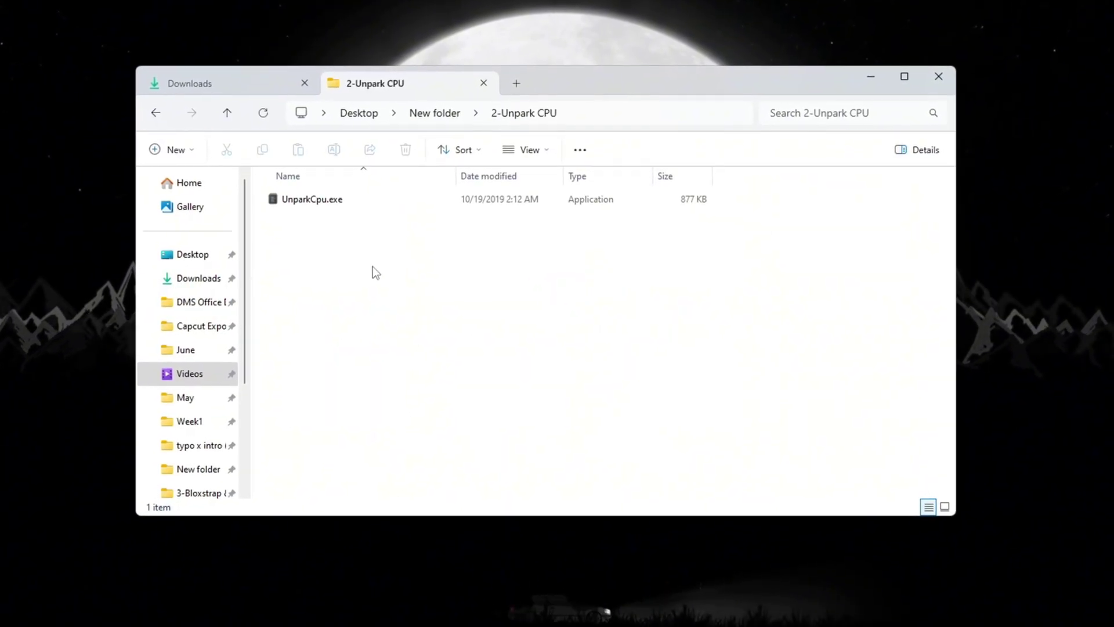
{"action": "left_click", "coordinate": [308, 200]}
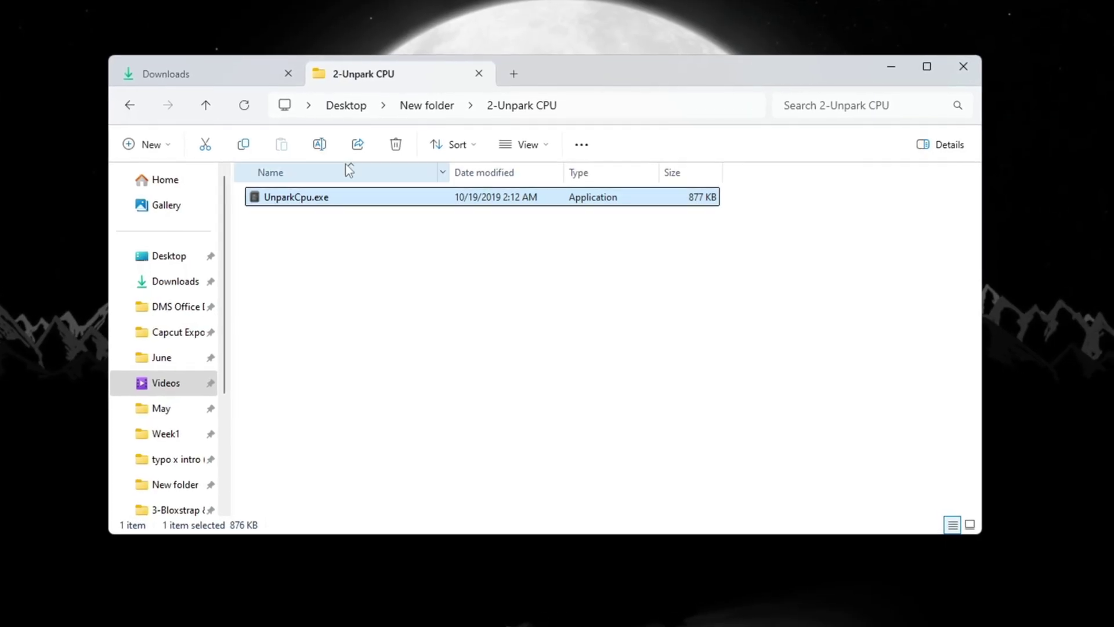
{"action": "right_click", "coordinate": [388, 201]}
{"action": "left_click", "coordinate": [473, 300]}
{"action": "left_click", "coordinate": [893, 65]}
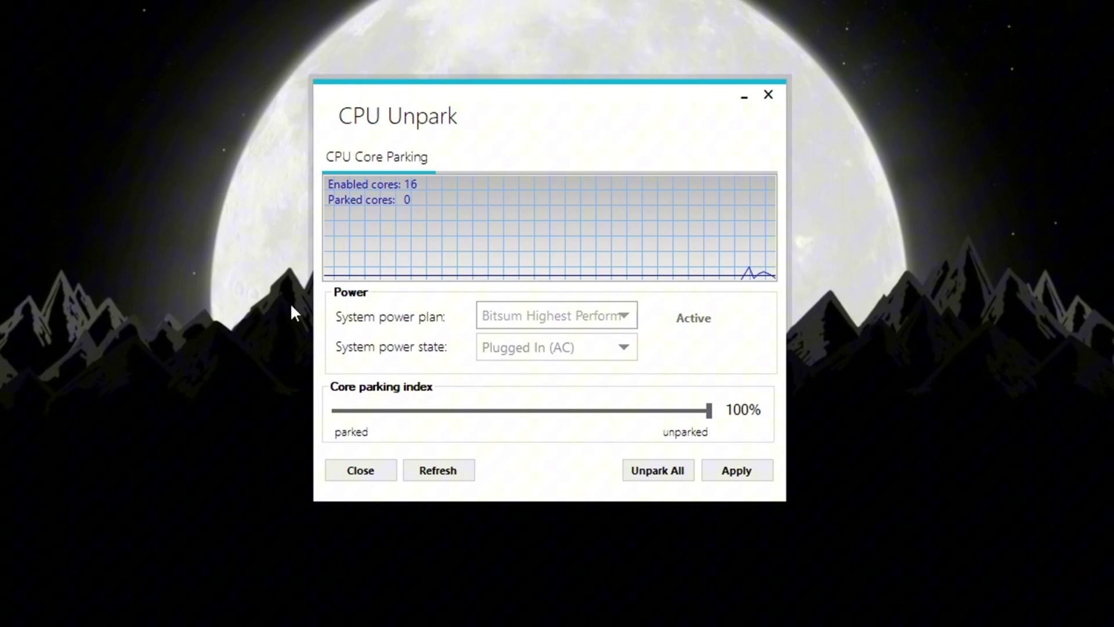
- Unpark all 16 cores, apply the change, and dismiss both success messages
{"action": "left_click", "coordinate": [654, 477]}
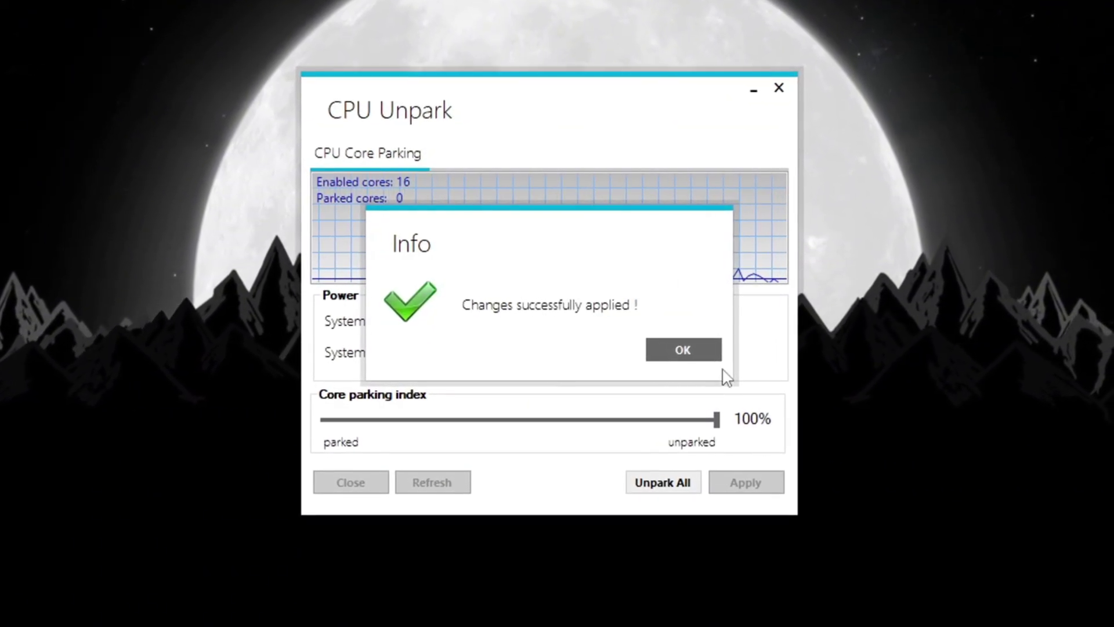
{"action": "left_click", "coordinate": [697, 352]}
{"action": "left_click", "coordinate": [749, 484]}
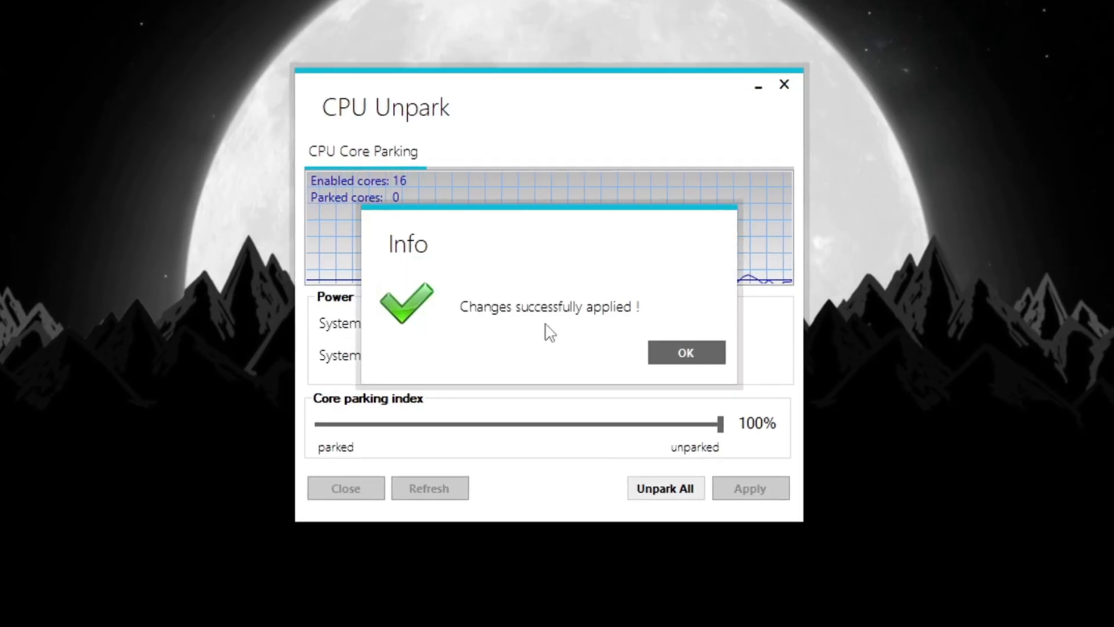
{"action": "left_click", "coordinate": [697, 355]}
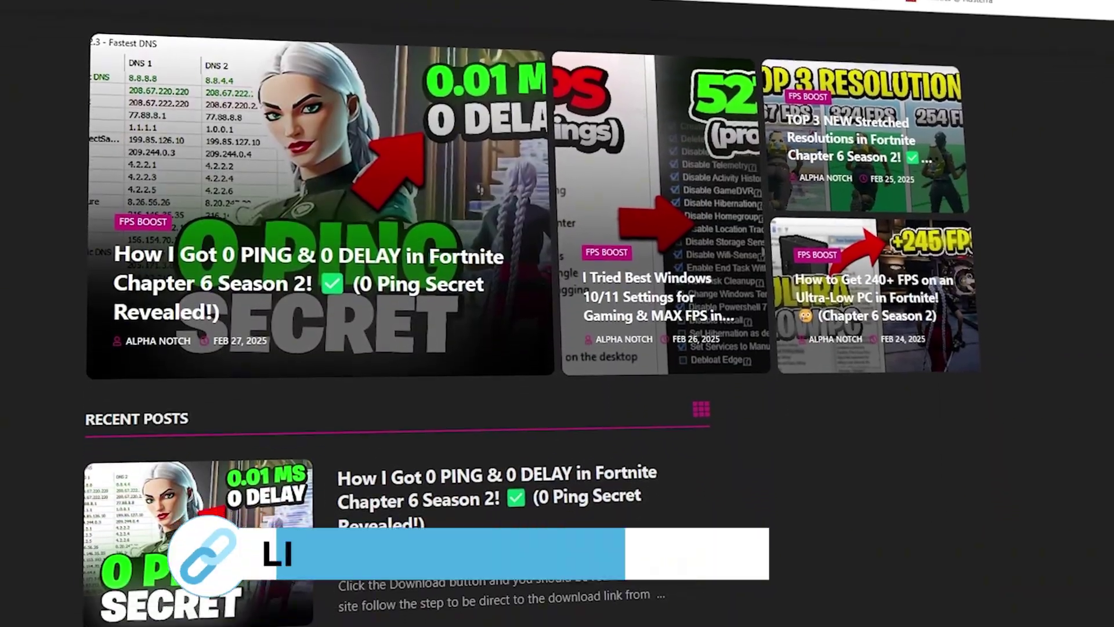
{"action": "scroll", "coordinate": [534, 348], "scroll_direction": "down", "scroll_amount": 6}
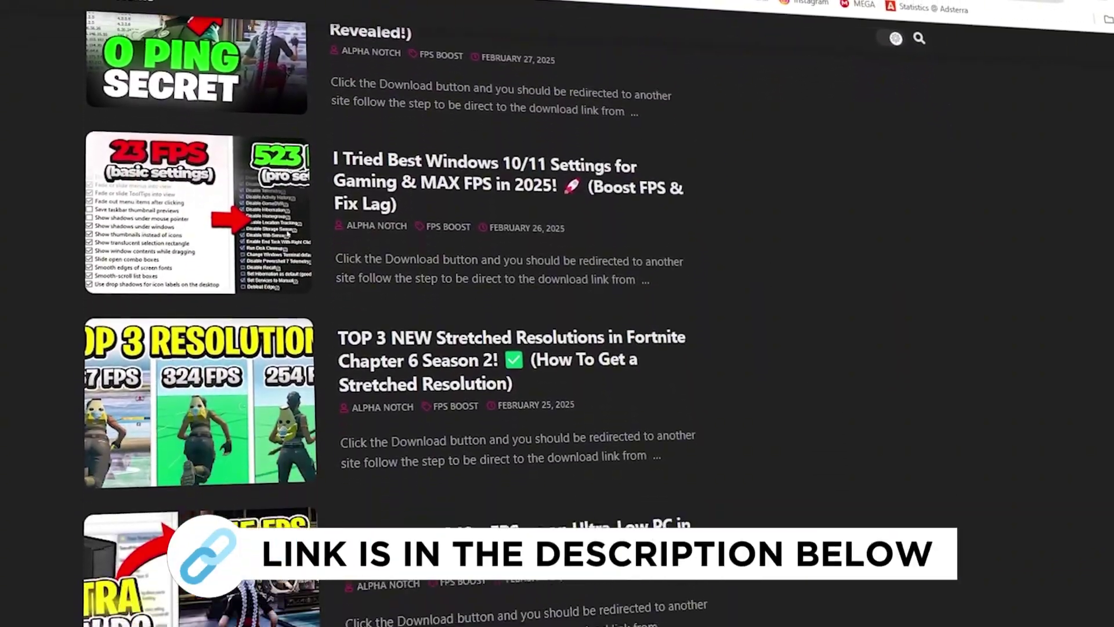
{"action": "scroll", "coordinate": [534, 348], "scroll_direction": "down", "scroll_amount": 6}
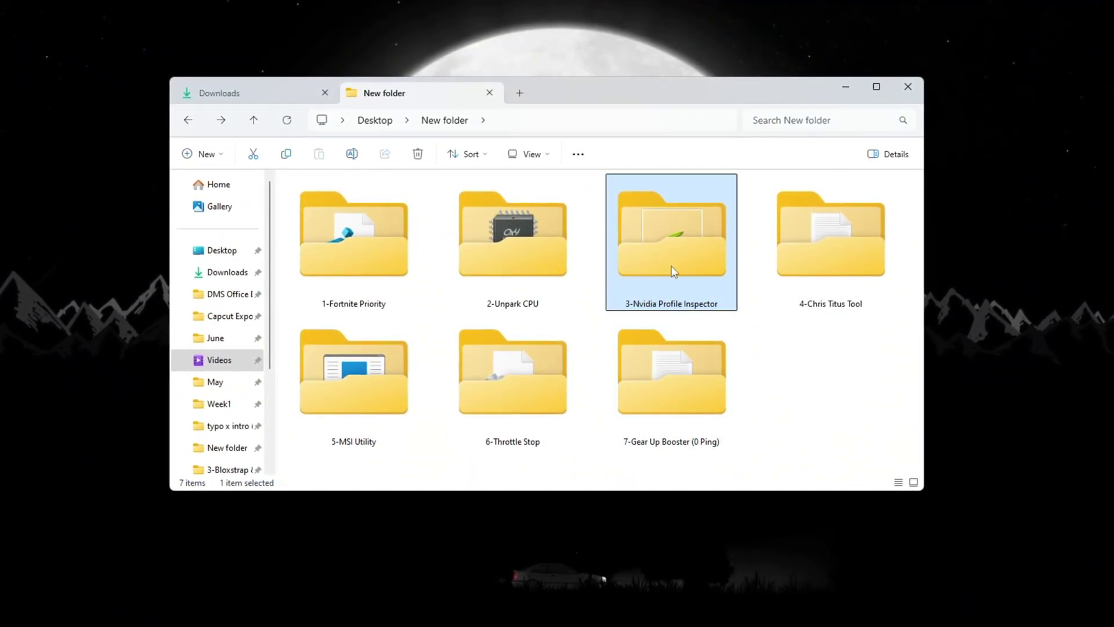
- Open the 3-Nvidia Profile Inspector folder in the New folder directory
{"action": "double_click", "coordinate": [687, 248]}
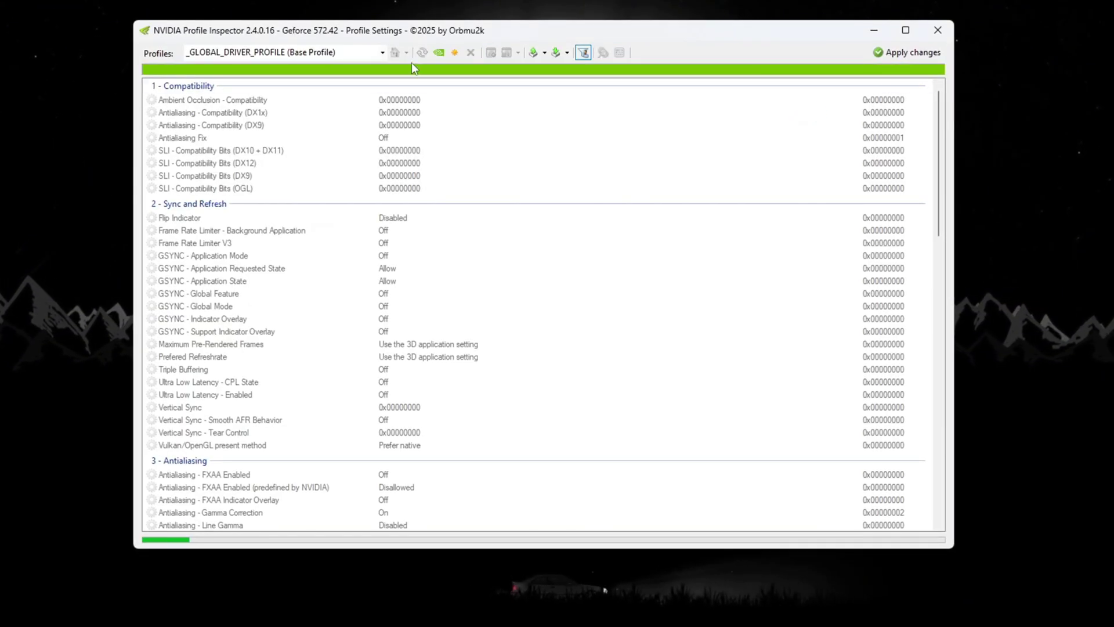
- Load the Fortnite profile and check Transparency Supersampling reads 0x00000008 AA_MODE_REPLAY_MODE_ALL
{"action": "type", "text": "fort"}
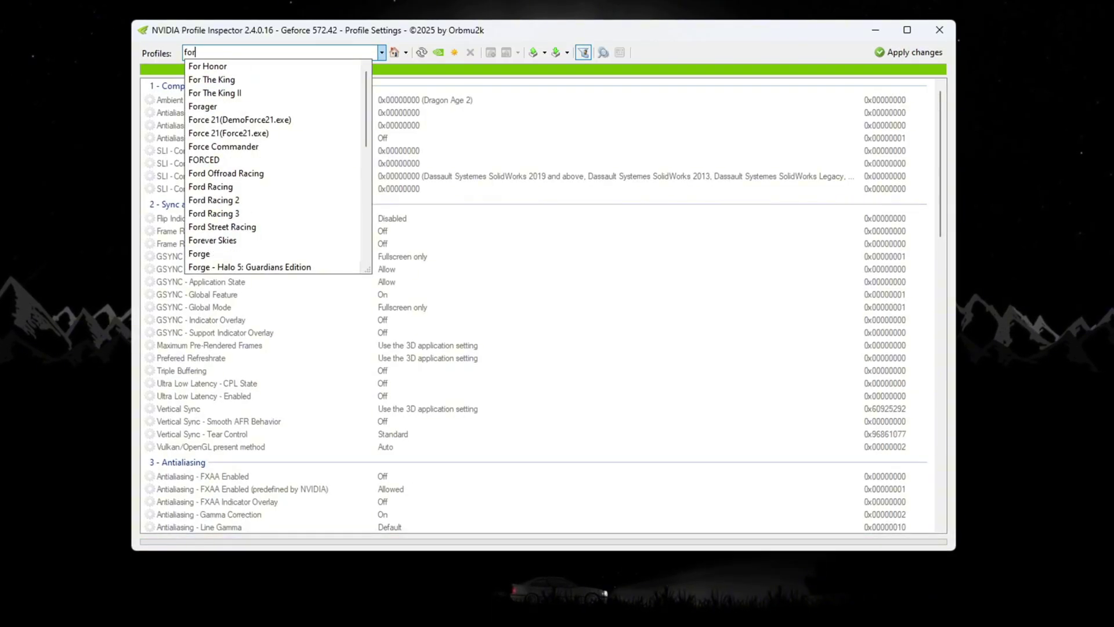
{"action": "left_click", "coordinate": [276, 97]}
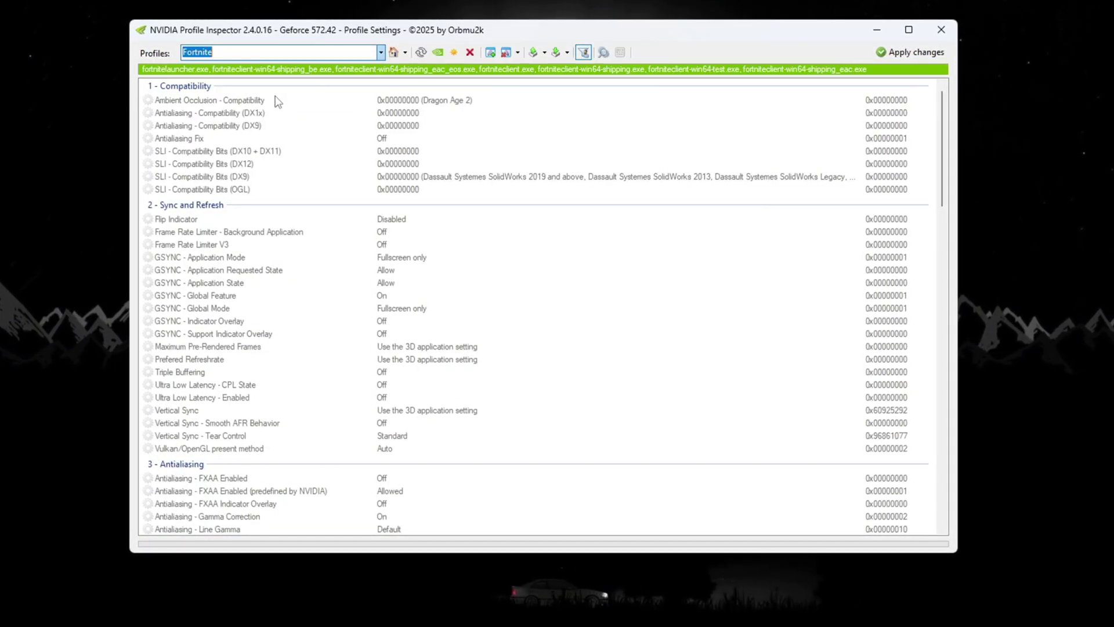
{"action": "left_click", "coordinate": [562, 53]}
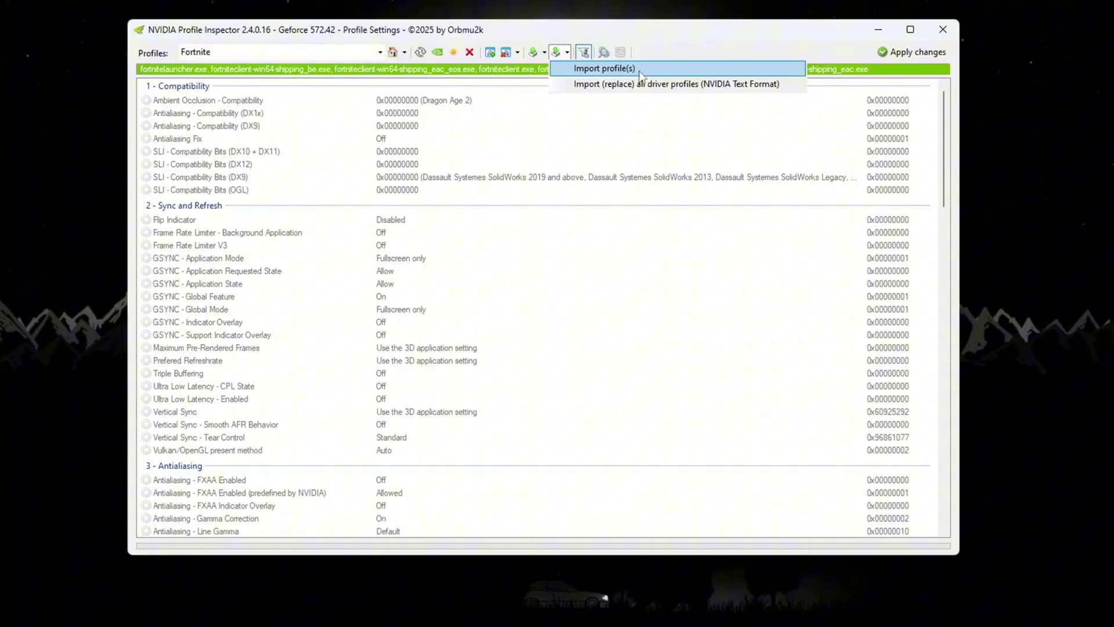
{"action": "left_click", "coordinate": [592, 69]}
{"action": "scroll", "coordinate": [346, 262], "scroll_direction": "down", "scroll_amount": 3}
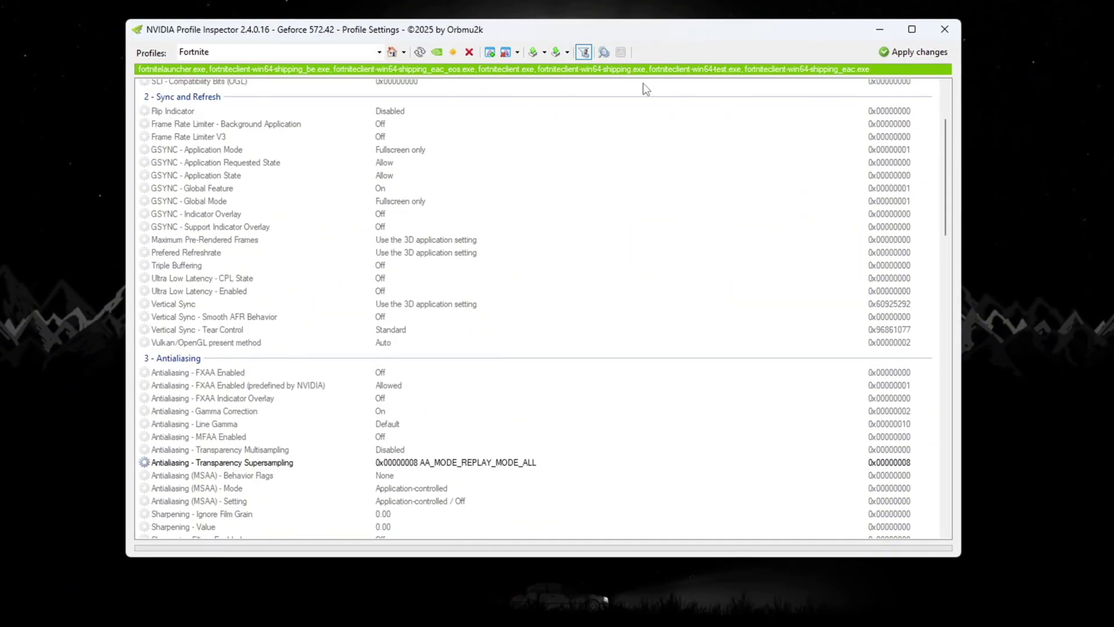
{"action": "scroll", "coordinate": [439, 262], "scroll_direction": "down", "scroll_amount": 4}
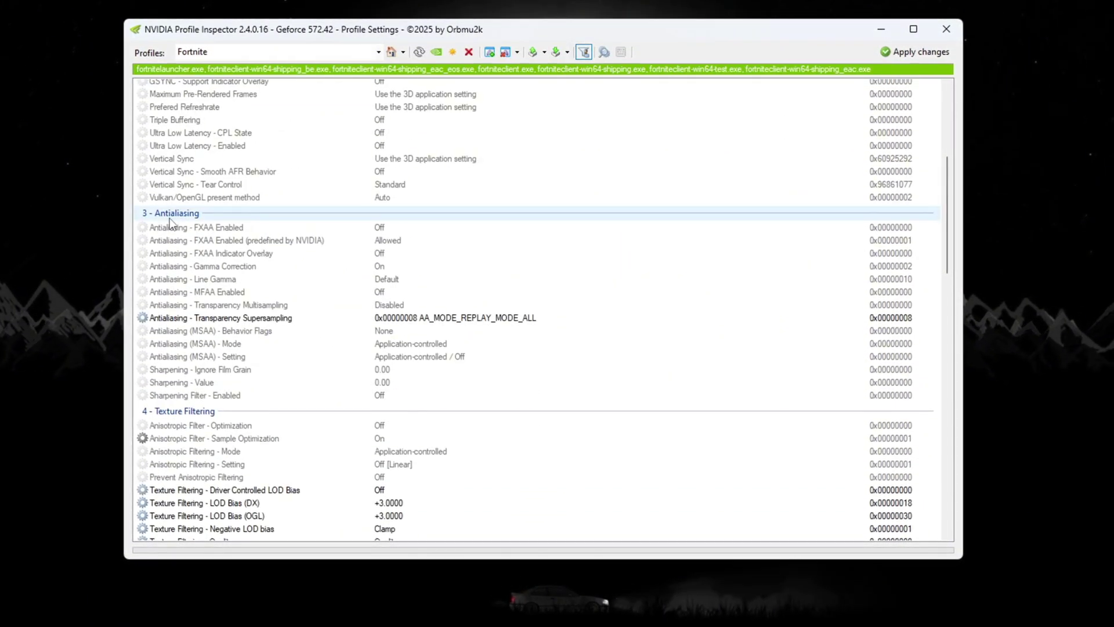
{"action": "left_click", "coordinate": [140, 318]}
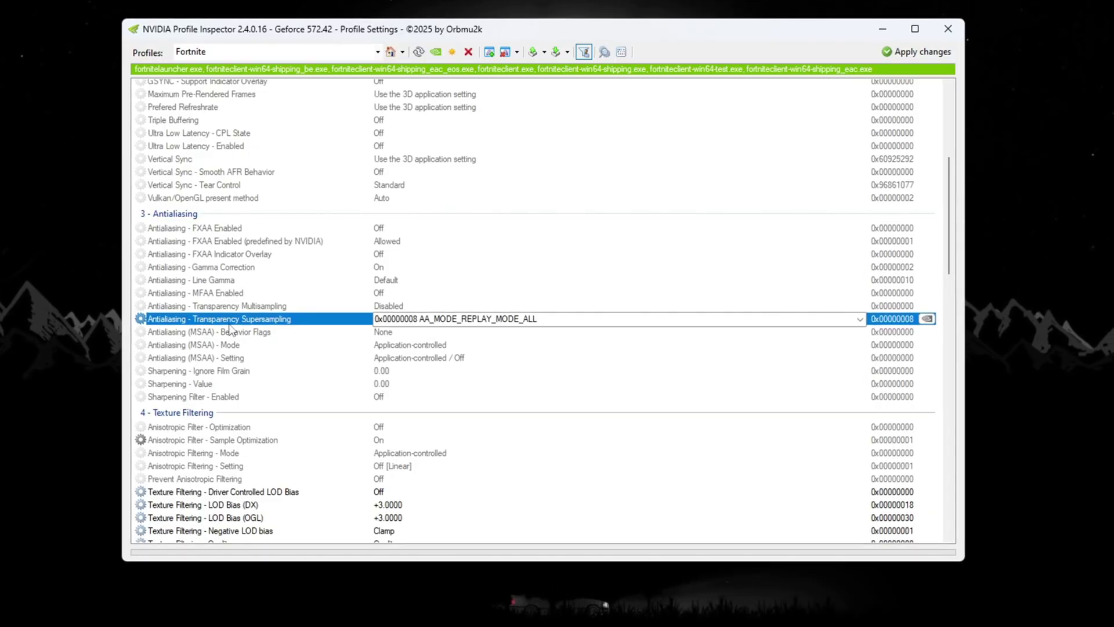
{"action": "left_click", "coordinate": [379, 320]}
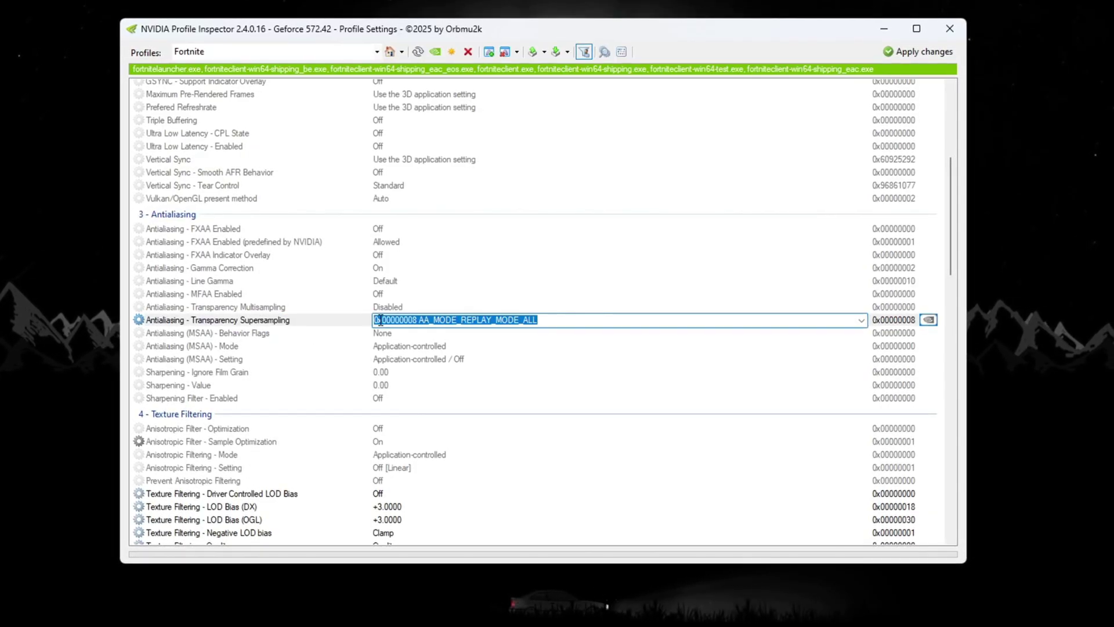
- Review the Driver Controlled LOD Bias, LOD Bias (DX) and LOD Bias (OGL) +3.0000 rows
{"action": "scroll", "coordinate": [273, 350], "scroll_direction": "down", "scroll_amount": 2}
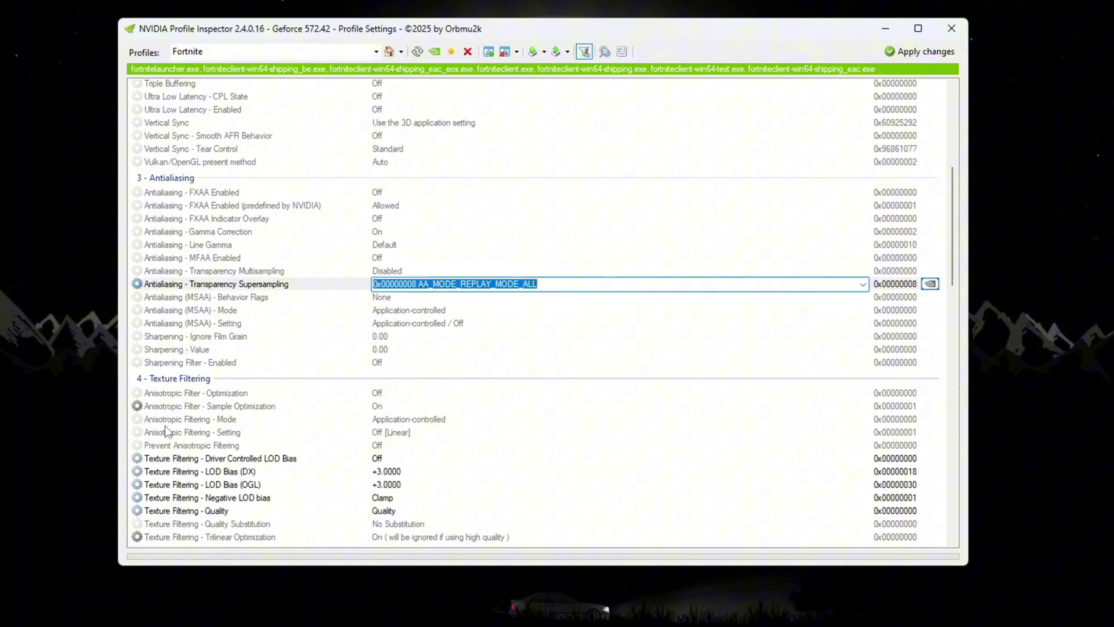
{"action": "scroll", "coordinate": [186, 354], "scroll_direction": "down", "scroll_amount": 2}
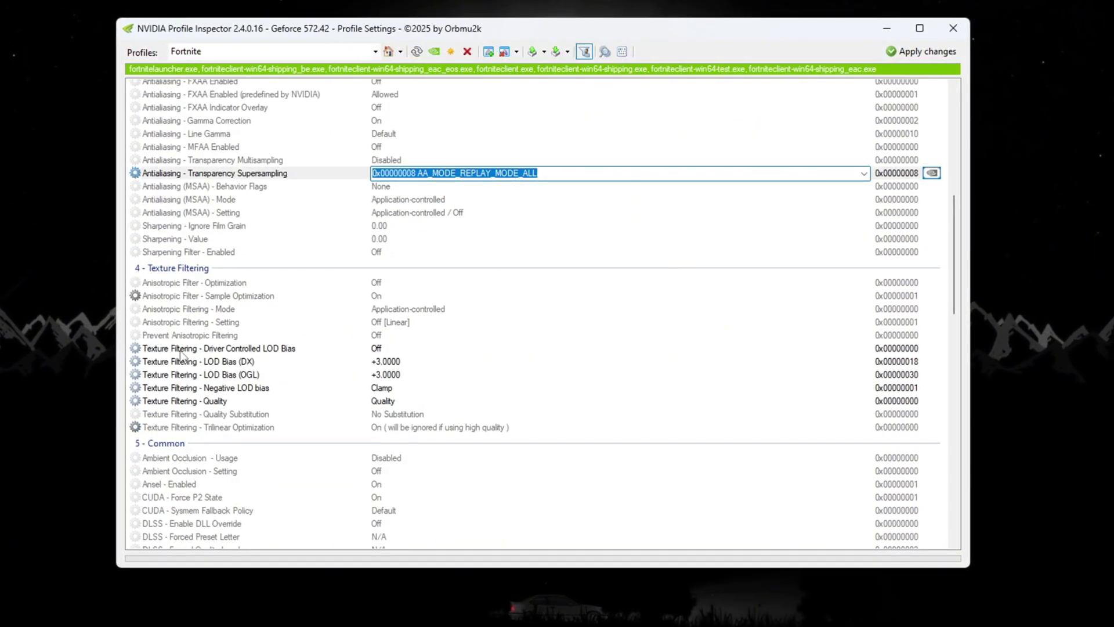
{"action": "left_click", "coordinate": [180, 352]}
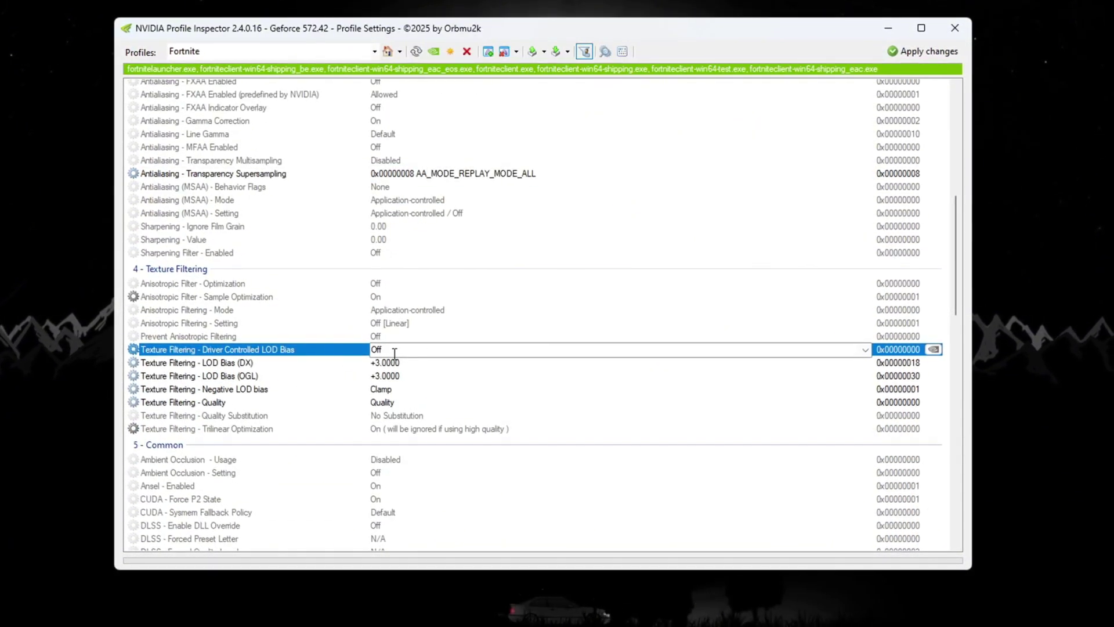
{"action": "left_click", "coordinate": [174, 364]}
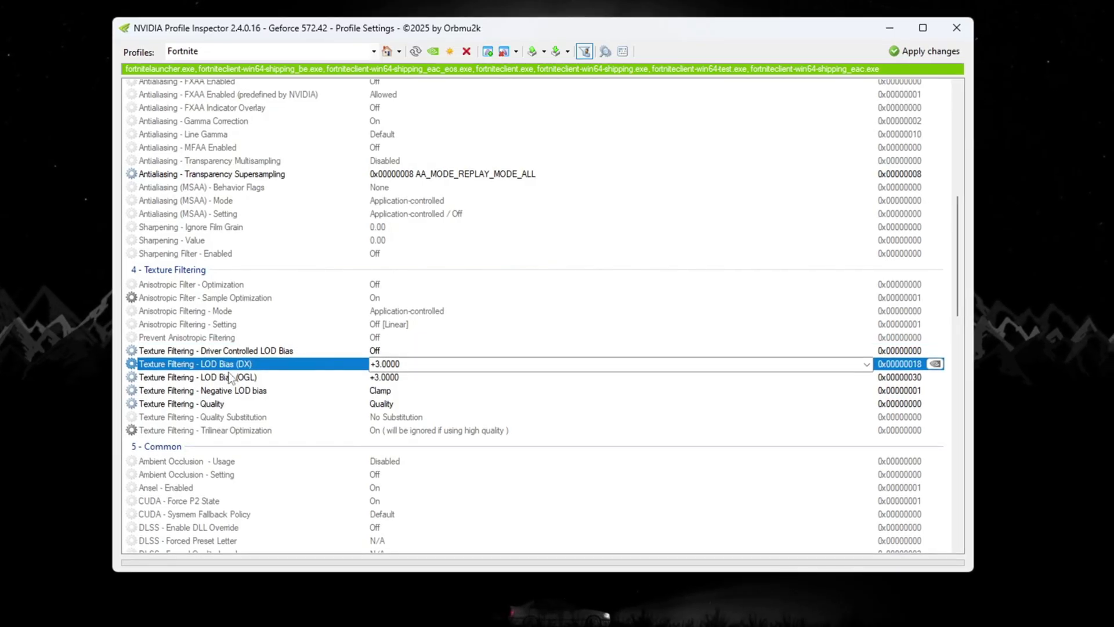
{"action": "left_click", "coordinate": [180, 382]}
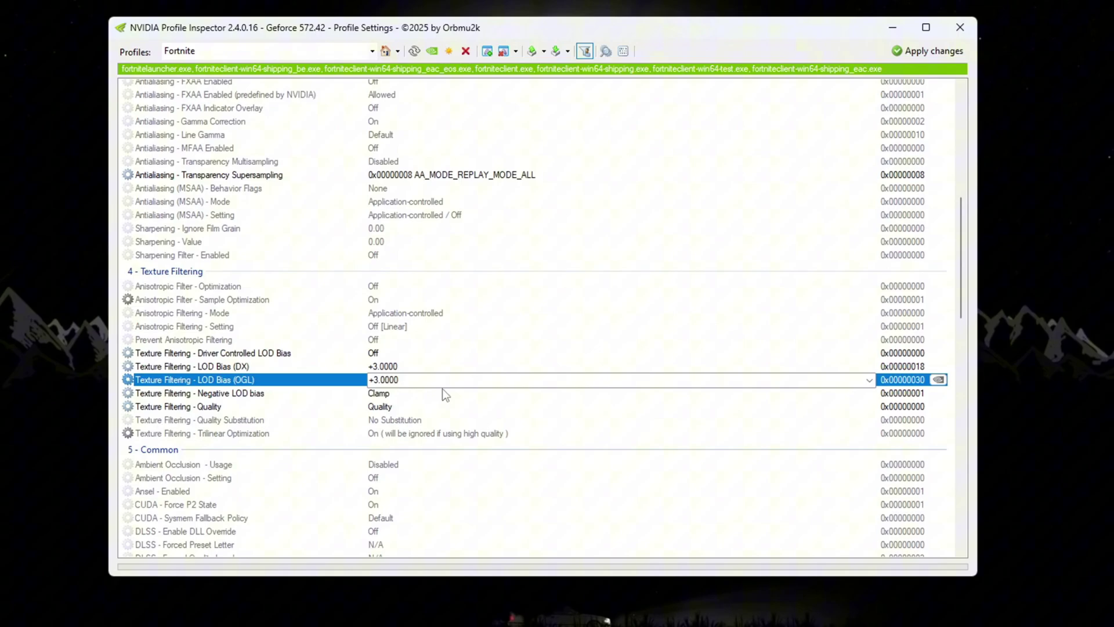
{"action": "left_click", "coordinate": [410, 381]}
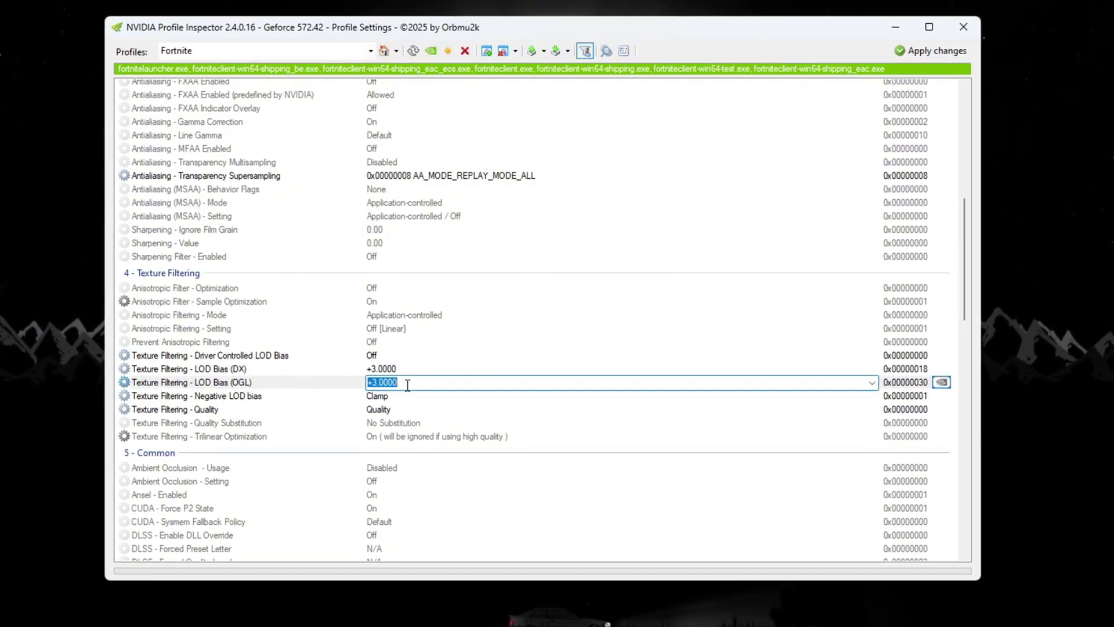
{"action": "key", "text": "Down"}
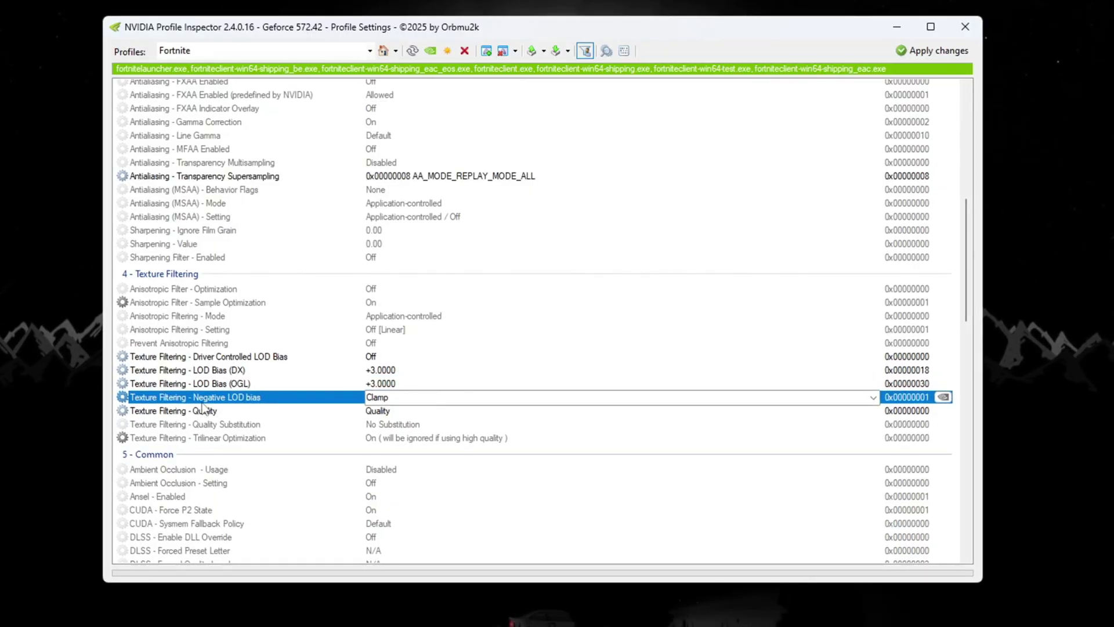
{"action": "key", "text": "Down"}
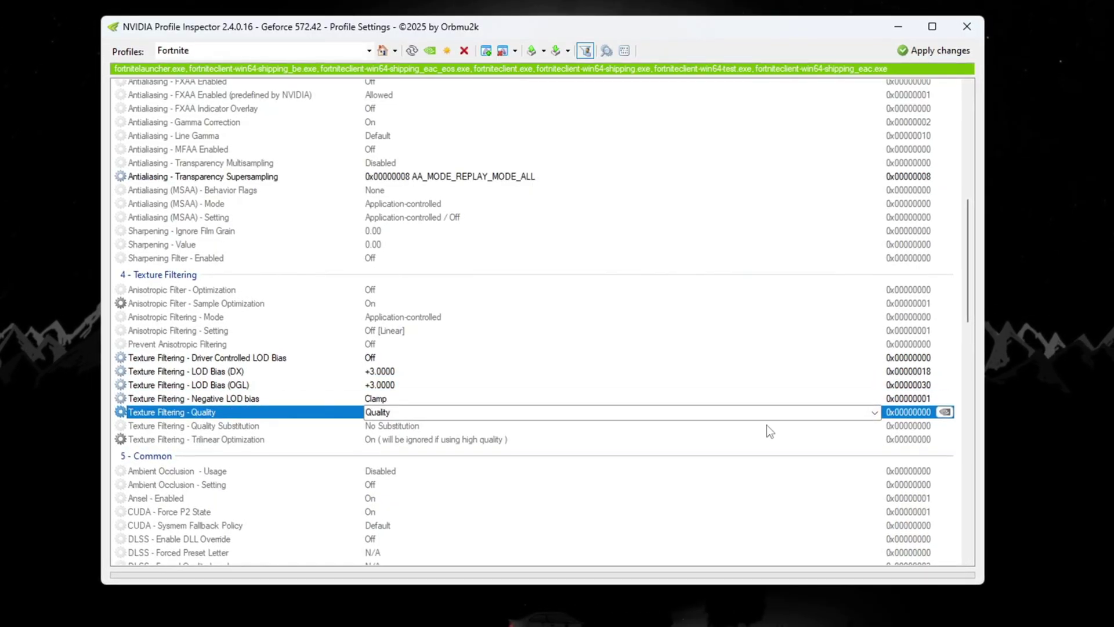
- Set Texture Filtering Quality to High quality and Power Management Mode to Optimal performance
{"action": "left_click", "coordinate": [874, 411]}
{"action": "left_click", "coordinate": [855, 459]}
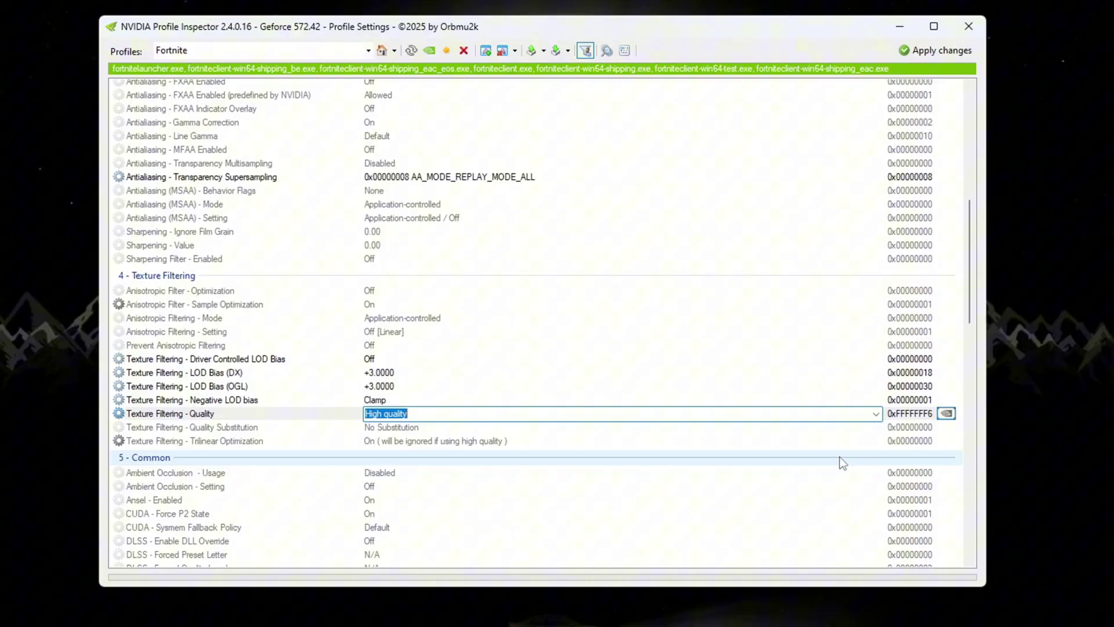
{"action": "scroll", "coordinate": [312, 446], "scroll_direction": "down", "scroll_amount": 6}
{"action": "left_click", "coordinate": [217, 502]}
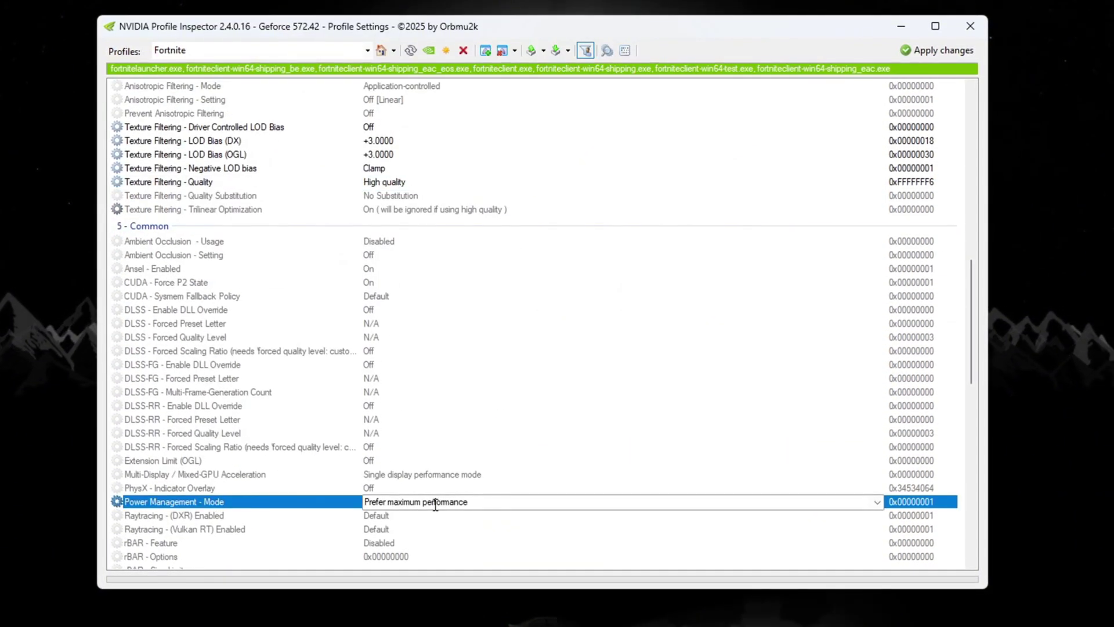
{"action": "left_click", "coordinate": [877, 503]}
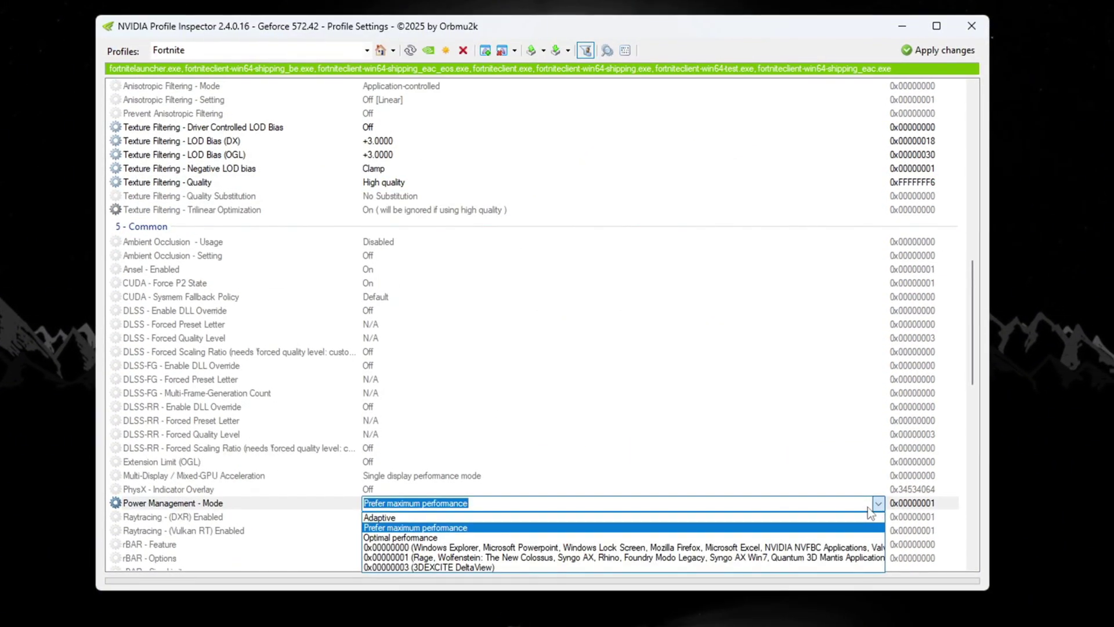
{"action": "left_click", "coordinate": [835, 545]}
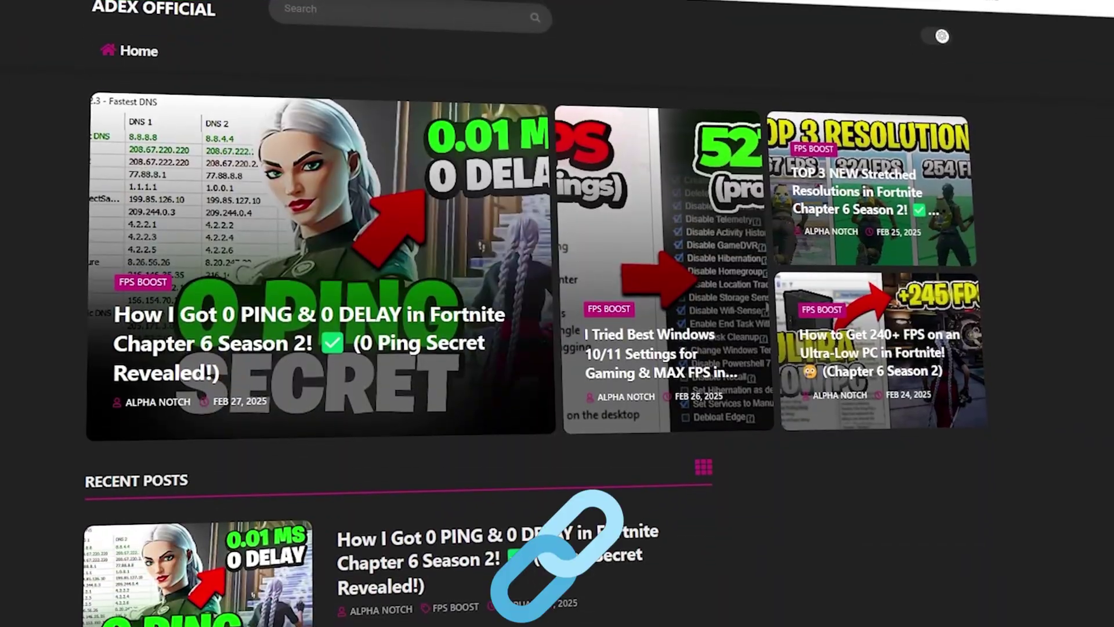
- Scroll the ADEX Official homepage down to the Recent Posts list
{"action": "scroll", "coordinate": [389, 326], "scroll_direction": "down", "scroll_amount": 8}
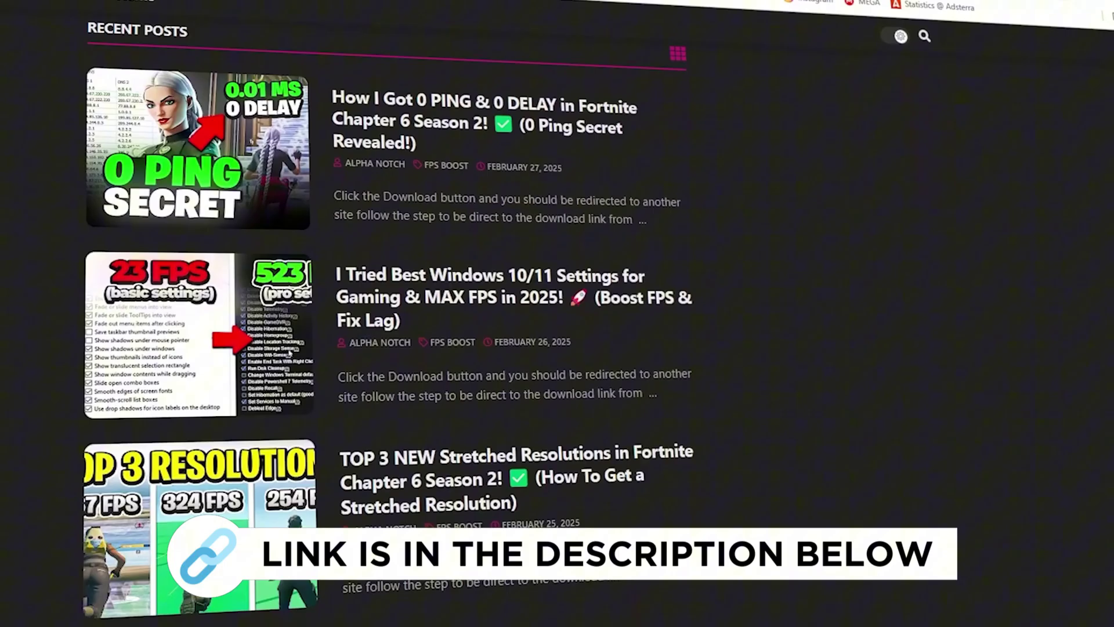
{"action": "scroll", "coordinate": [389, 325], "scroll_direction": "down", "scroll_amount": 3}
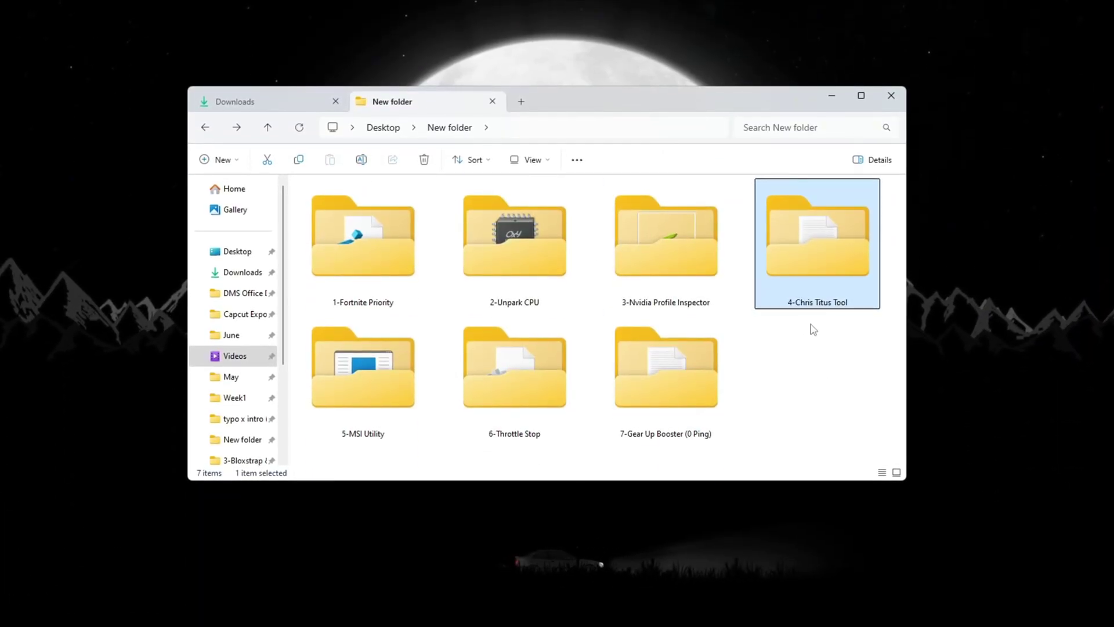
- Open the 4-Chris Titus Tool folder and its 'Copy & Paste this CMD in Power Shell.txt' file
{"action": "double_click", "coordinate": [835, 258]}
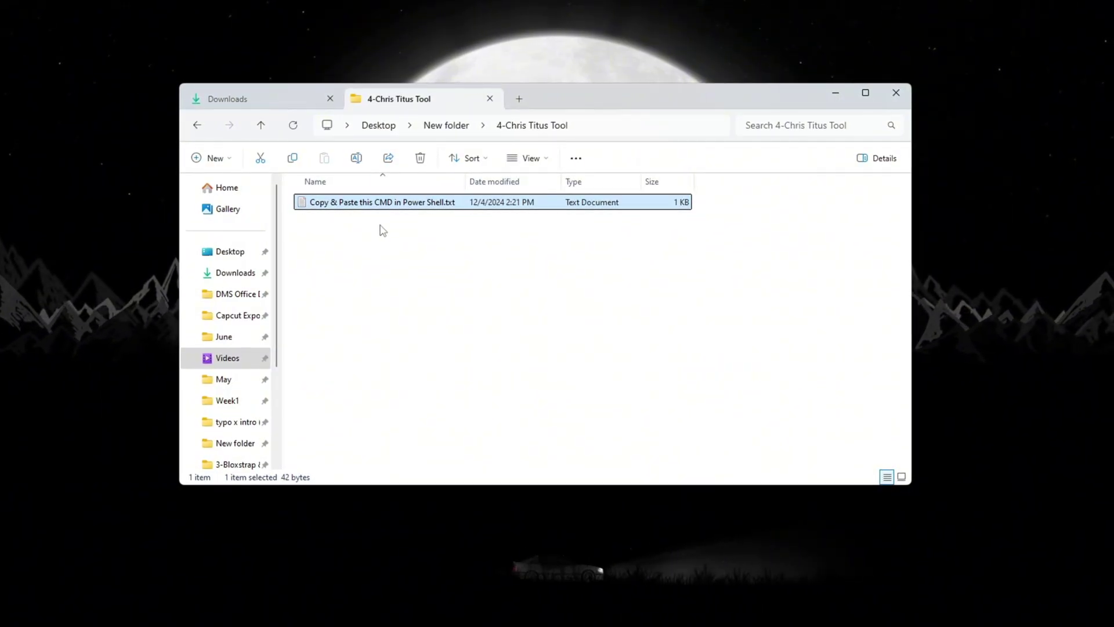
{"action": "double_click", "coordinate": [415, 203]}
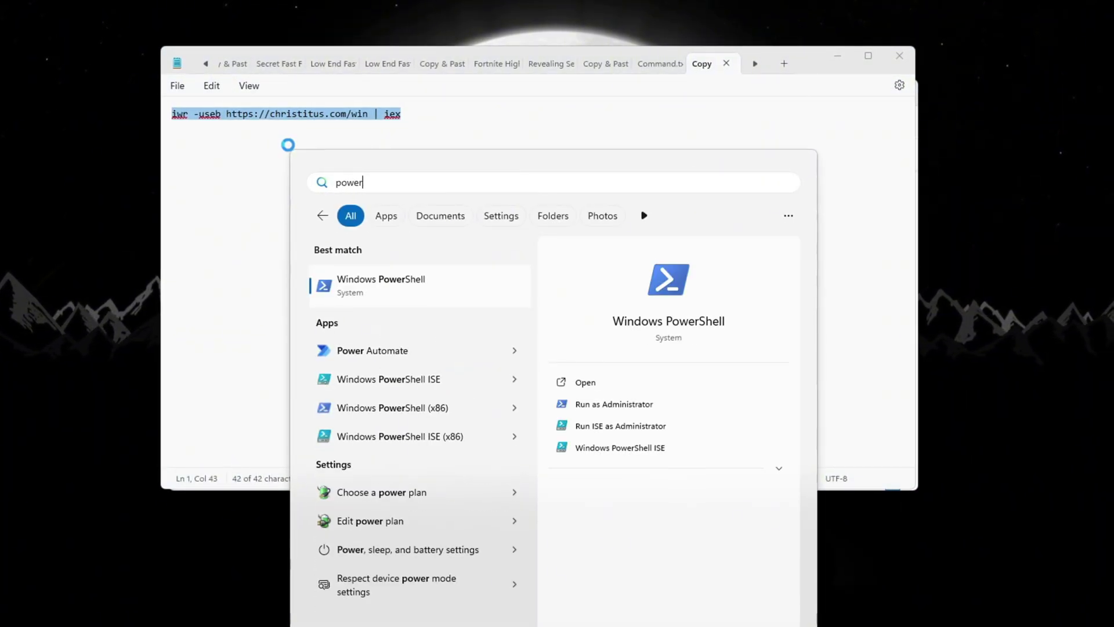
- Start PowerShell as administrator and run the pasted iwr christitus.com/win command to launch WinUtil
{"action": "left_click", "coordinate": [615, 405]}
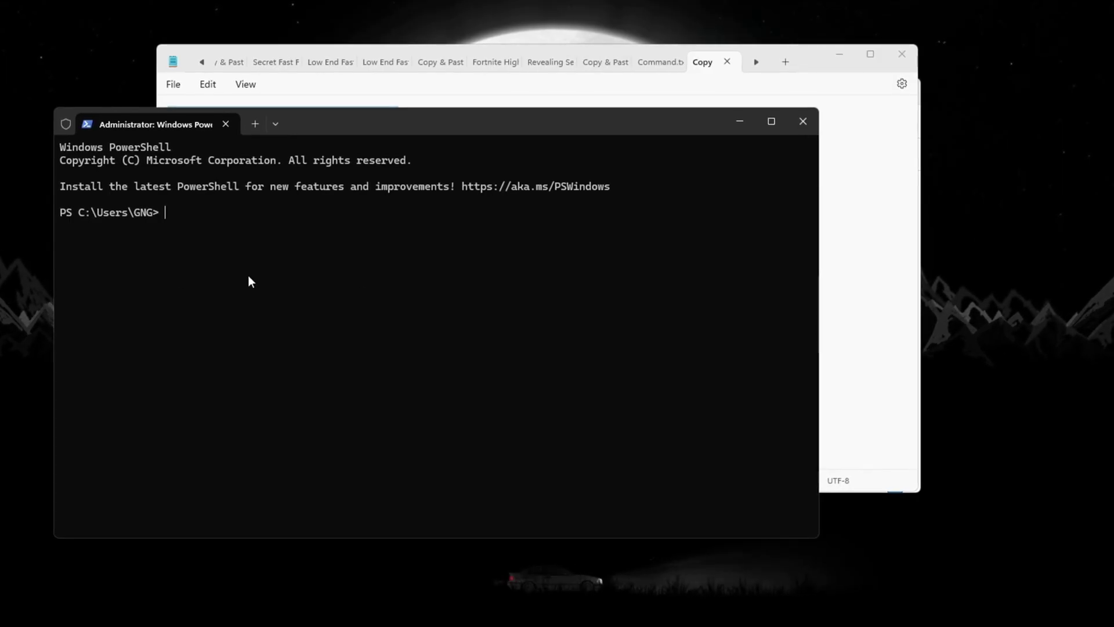
{"action": "key", "text": "ctrl+v"}
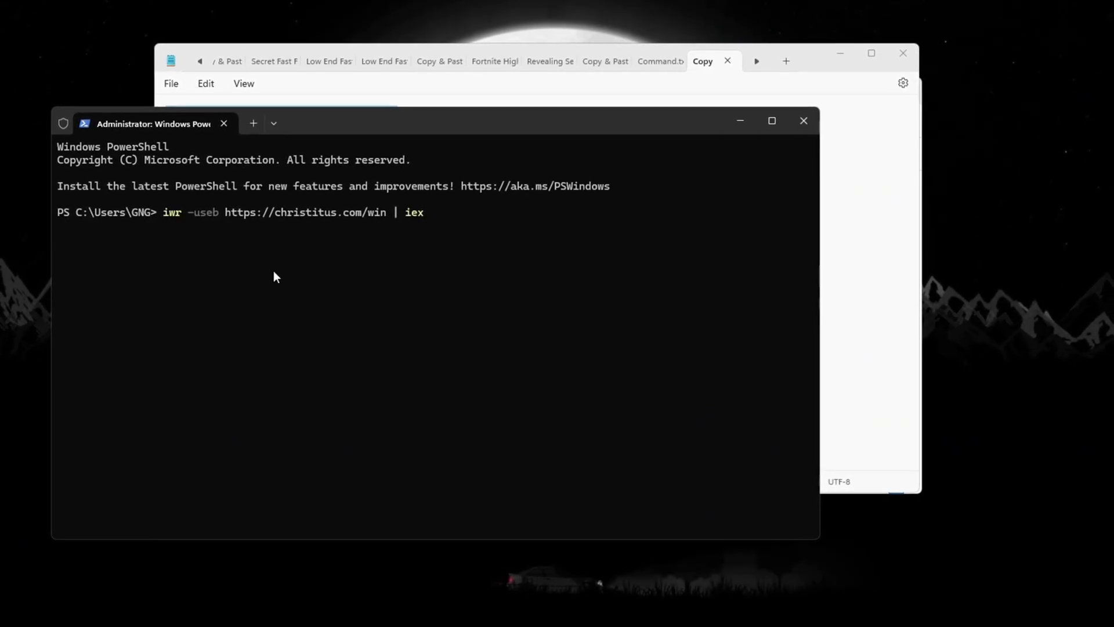
{"action": "key", "text": "Return"}
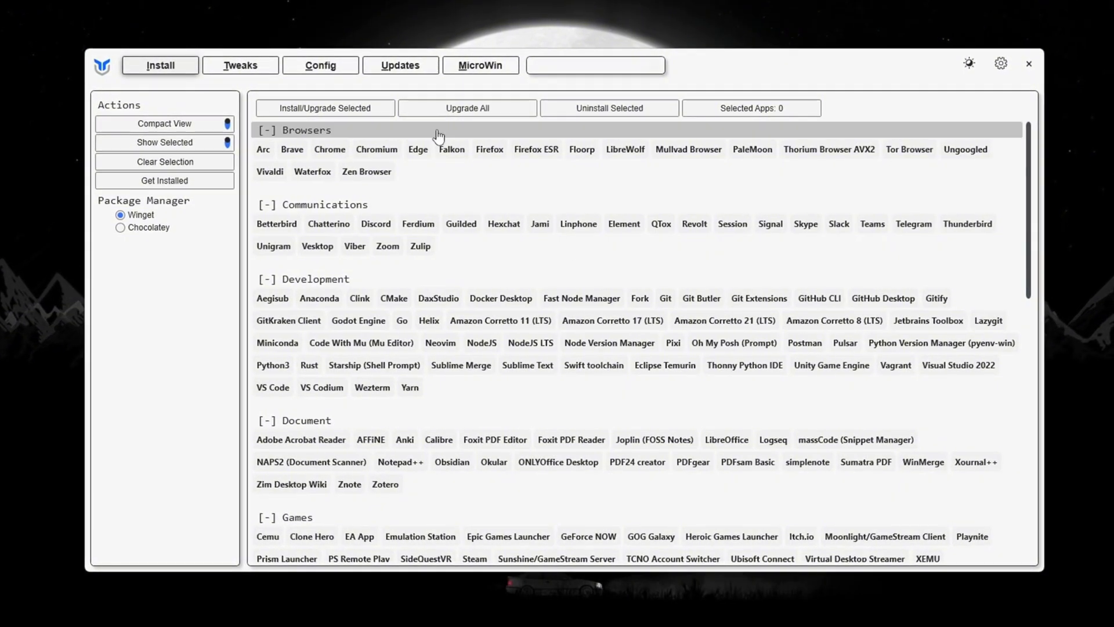
- Tick WinUtil's Standard recommended tweaks on the Tweaks tab and review the ticked list
{"action": "left_click", "coordinate": [254, 66]}
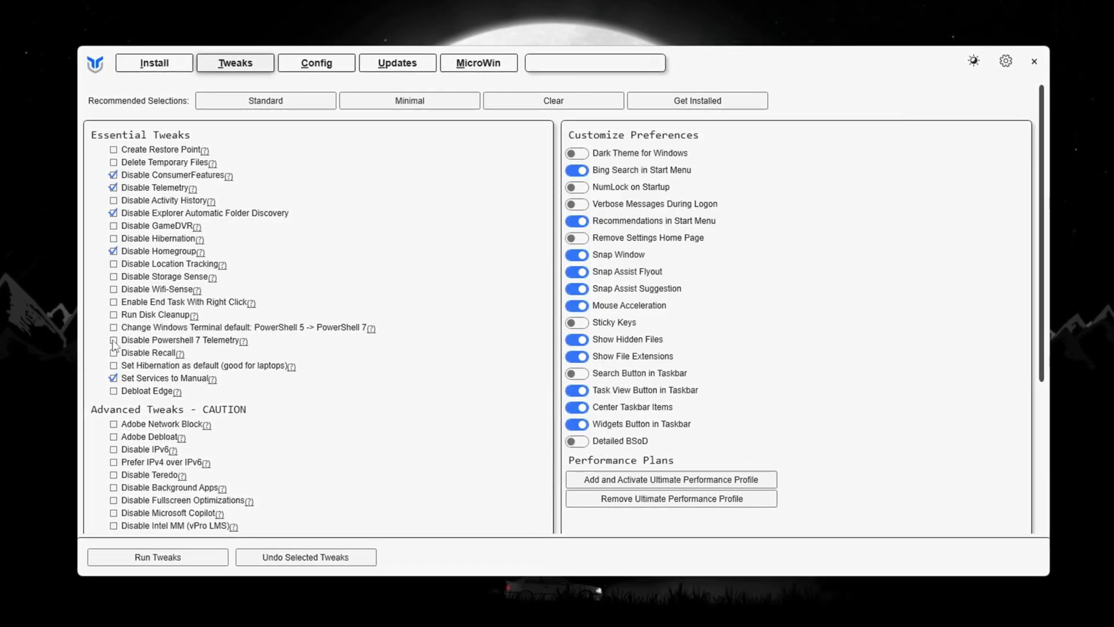
{"action": "left_click", "coordinate": [250, 100]}
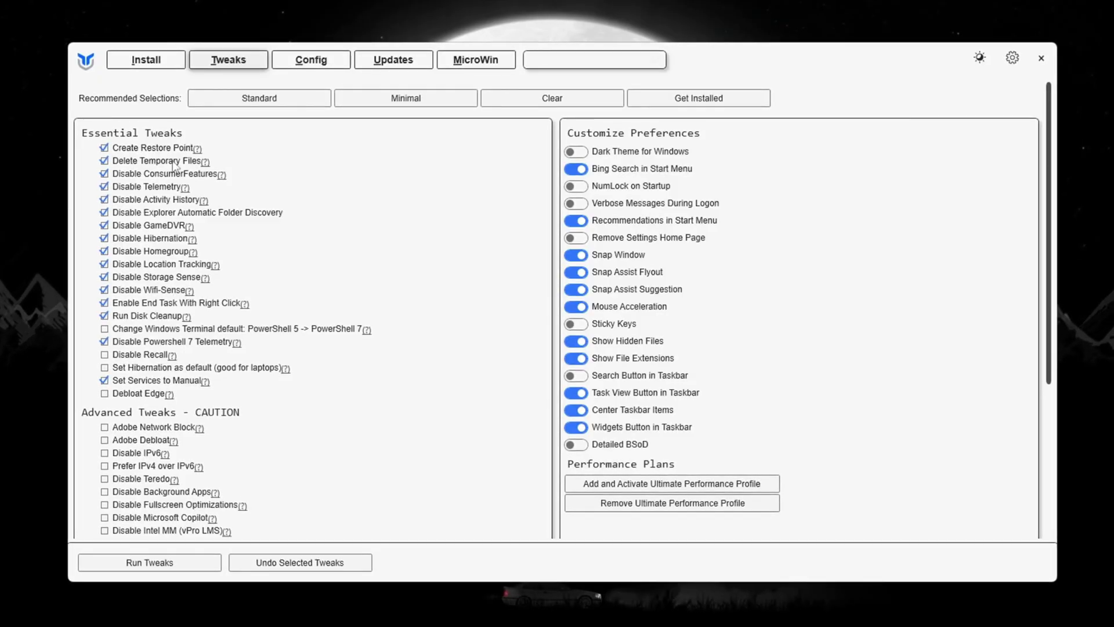
{"action": "scroll", "coordinate": [197, 261], "scroll_direction": "down", "scroll_amount": 1}
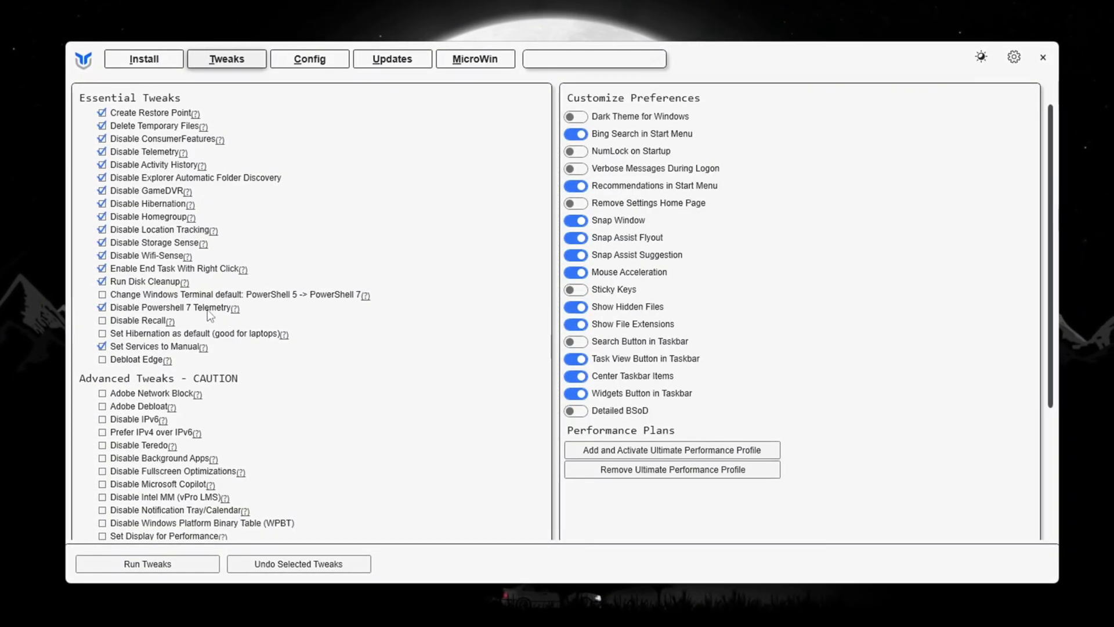
{"action": "scroll", "coordinate": [520, 220], "scroll_direction": "up", "scroll_amount": 1}
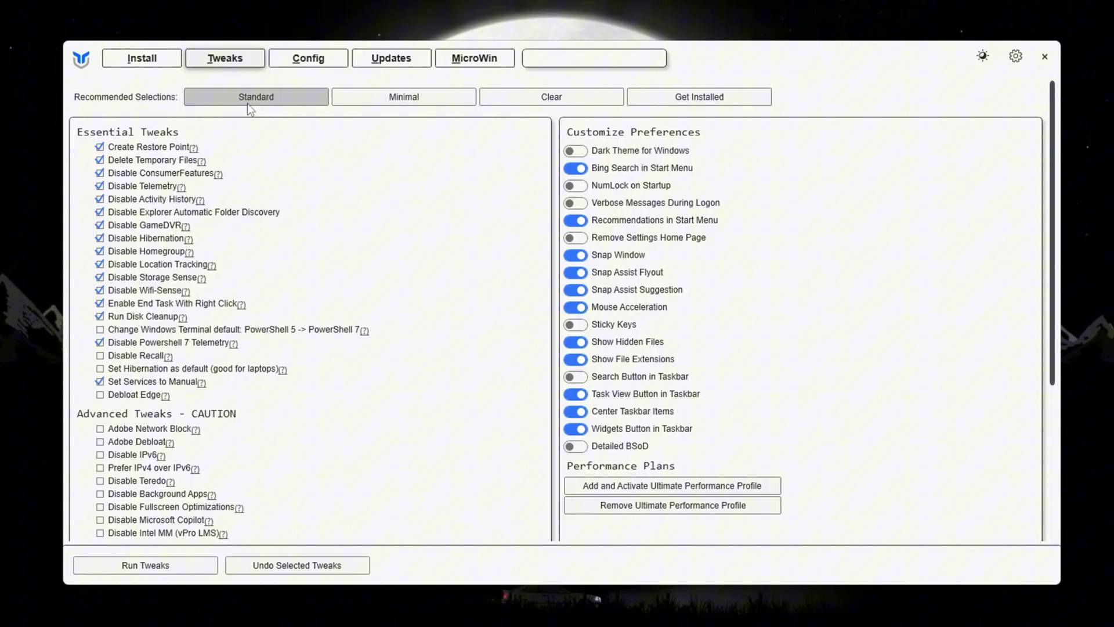
{"action": "scroll", "coordinate": [197, 349], "scroll_direction": "down", "scroll_amount": 5}
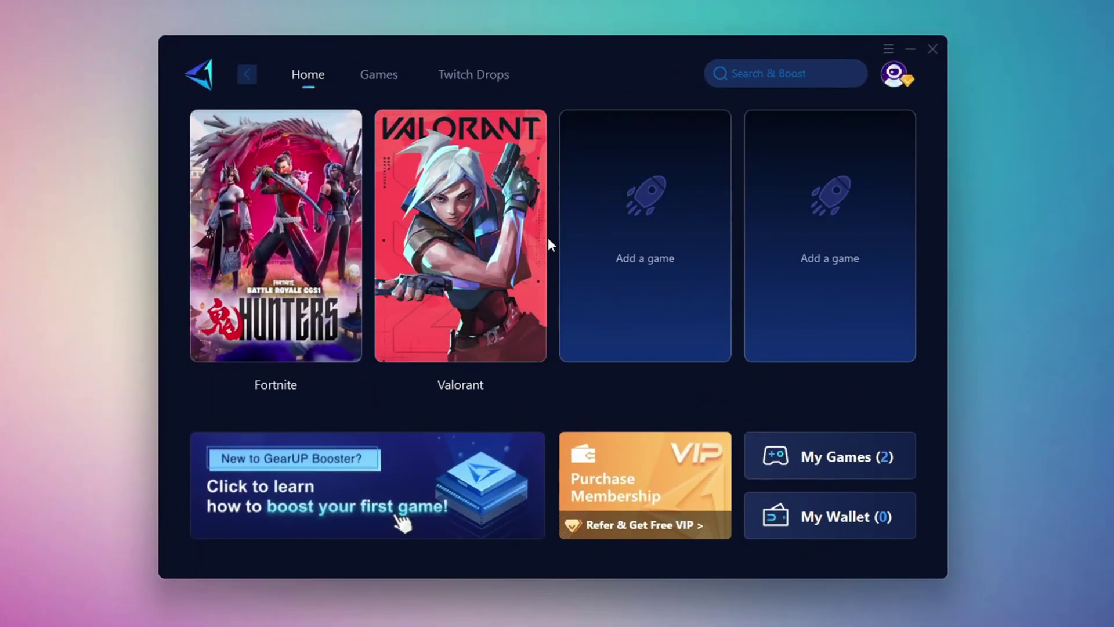
{"action": "mouse_move", "coordinate": [889, 197]}
{"action": "left_click", "coordinate": [935, 119]}
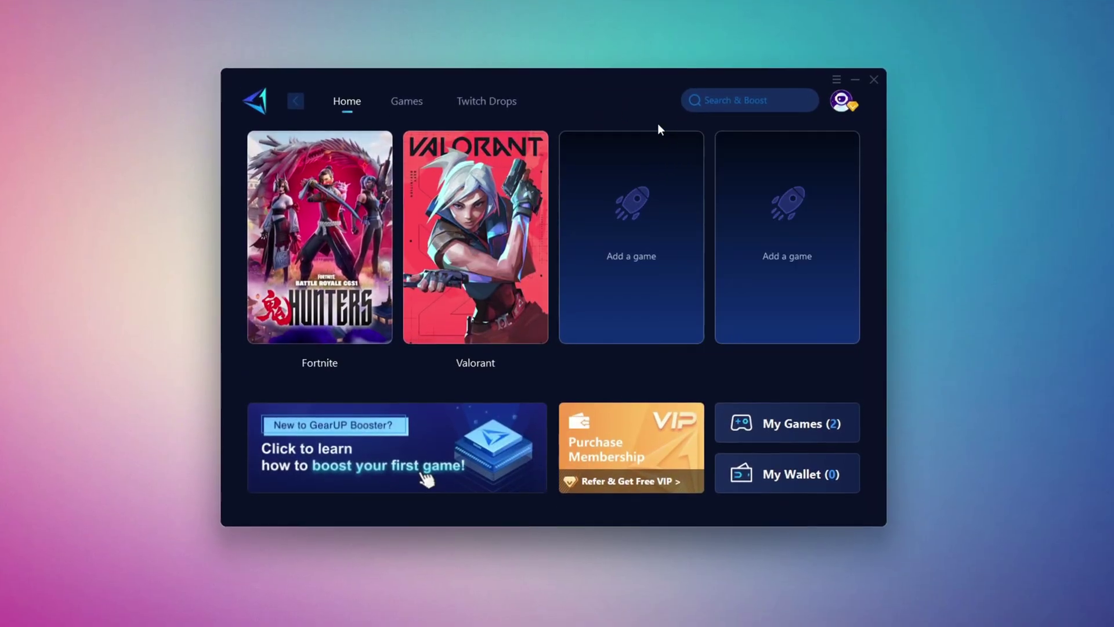
{"action": "mouse_move", "coordinate": [455, 424]}
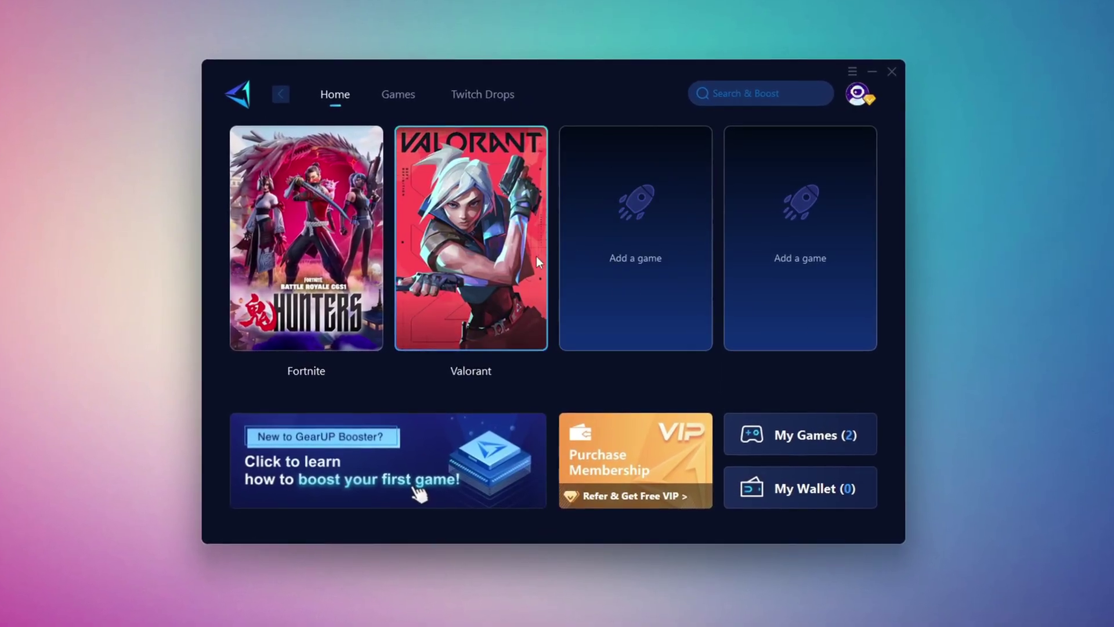
{"action": "left_click", "coordinate": [408, 100]}
{"action": "scroll", "coordinate": [696, 347], "scroll_direction": "down", "scroll_amount": 6}
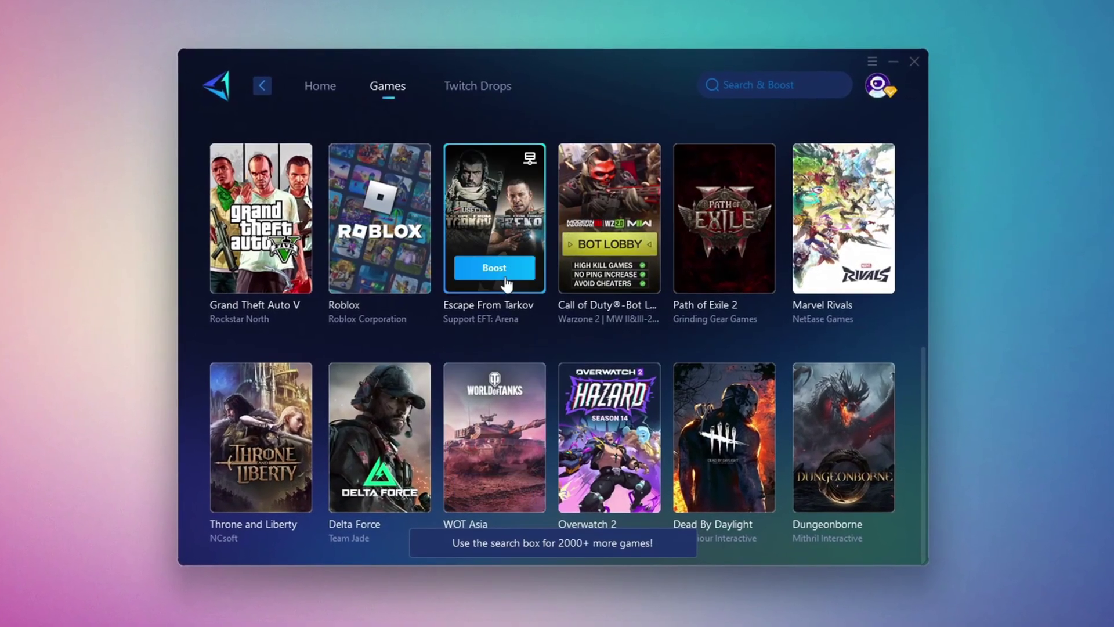
{"action": "left_click", "coordinate": [319, 87]}
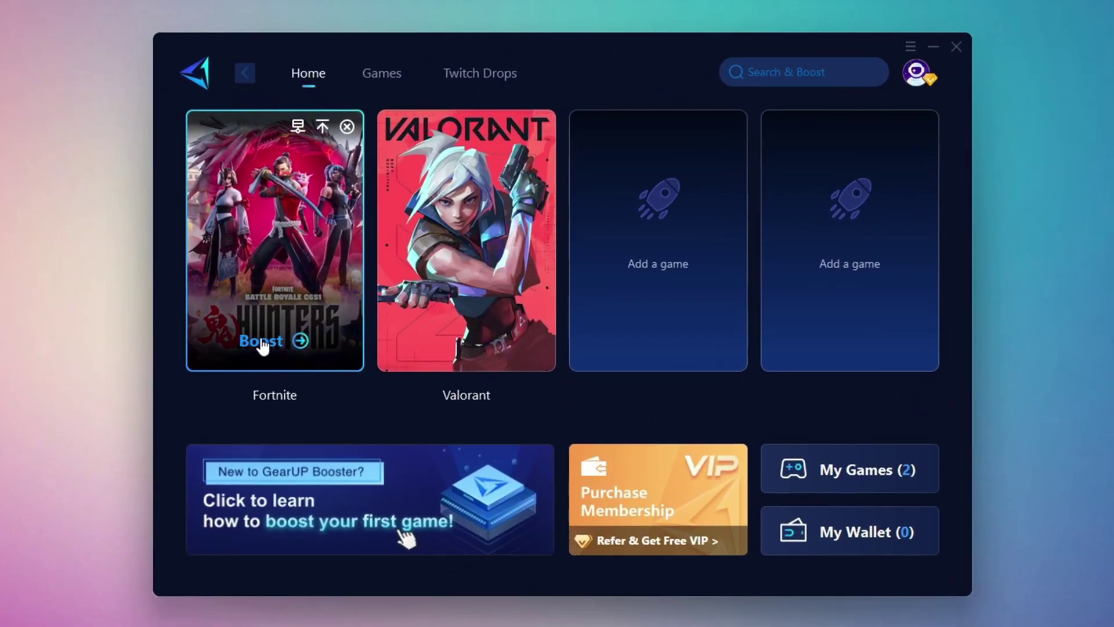
- Boost Fortnite in GearUP, confirming Middle East as the server region
{"action": "left_click", "coordinate": [264, 342]}
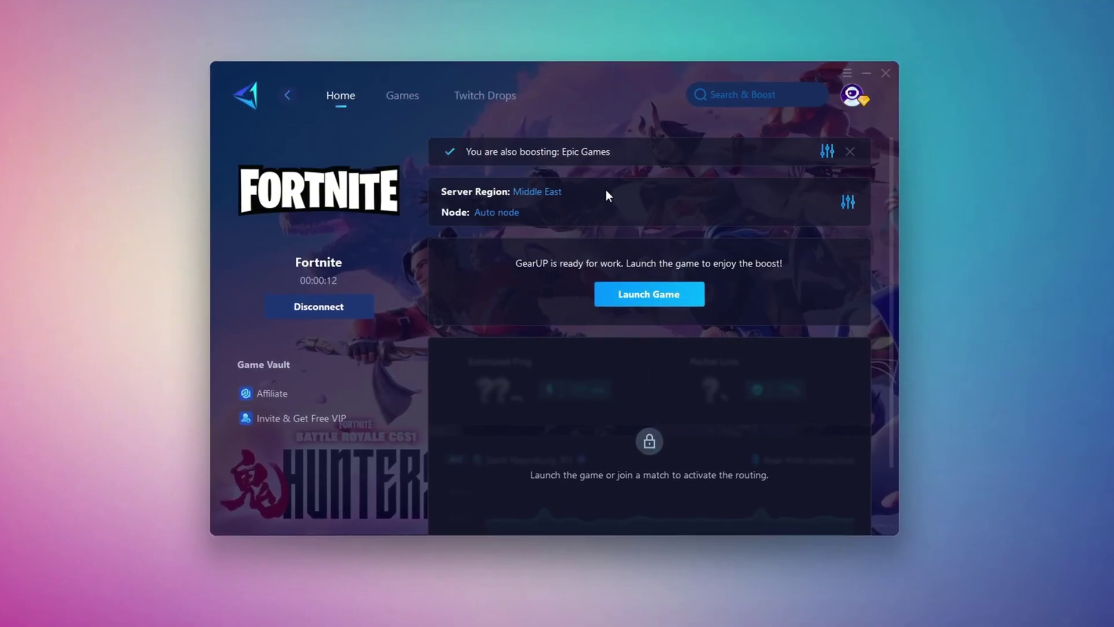
{"action": "left_click", "coordinate": [537, 194]}
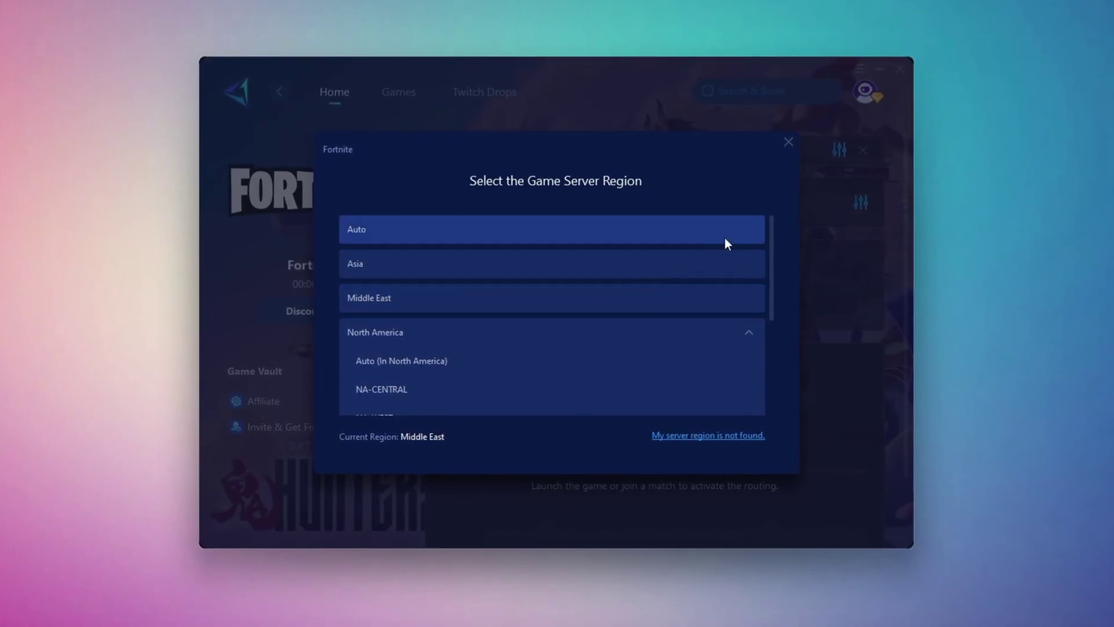
{"action": "left_click", "coordinate": [790, 143]}
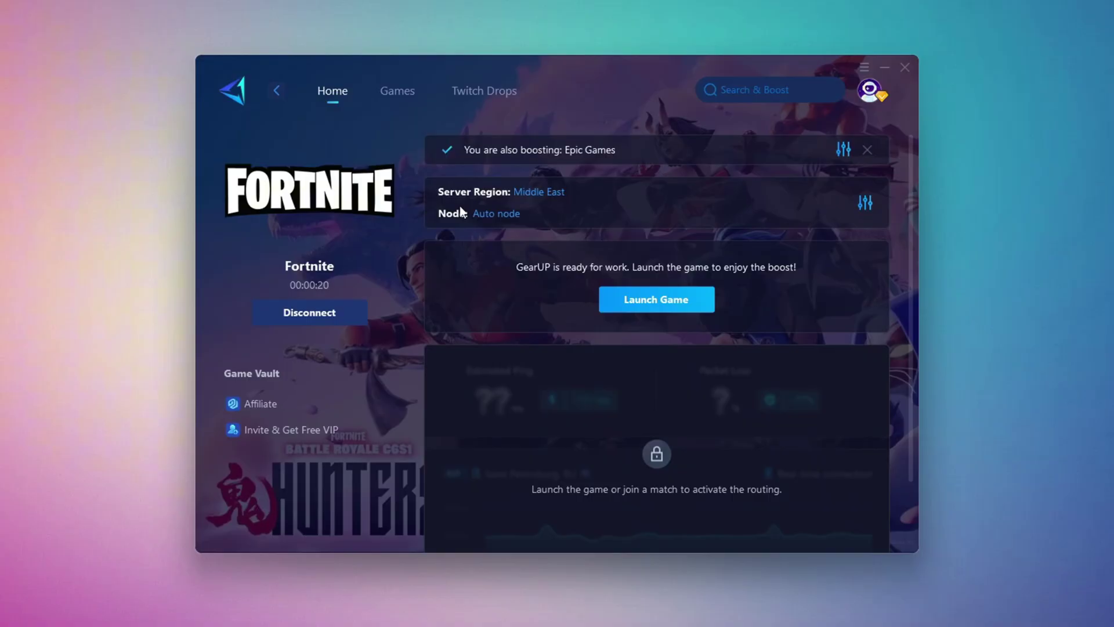
- Review Fortnite's node list, leave it on the Auto node, and close GearUP Booster
{"action": "left_click", "coordinate": [487, 220]}
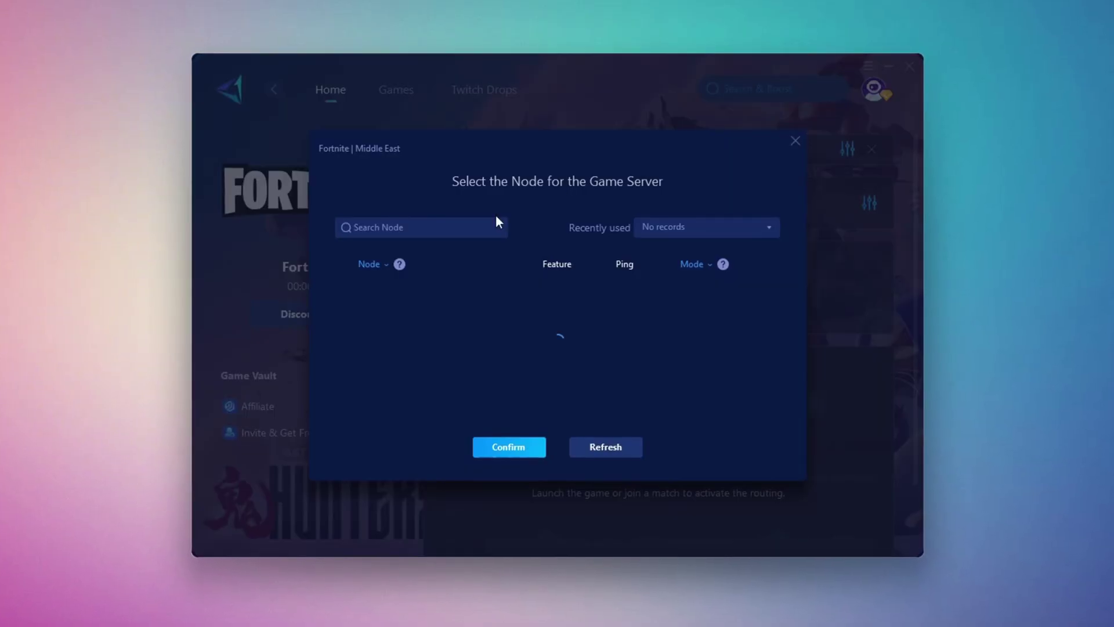
{"action": "scroll", "coordinate": [529, 330], "scroll_direction": "down", "scroll_amount": 1}
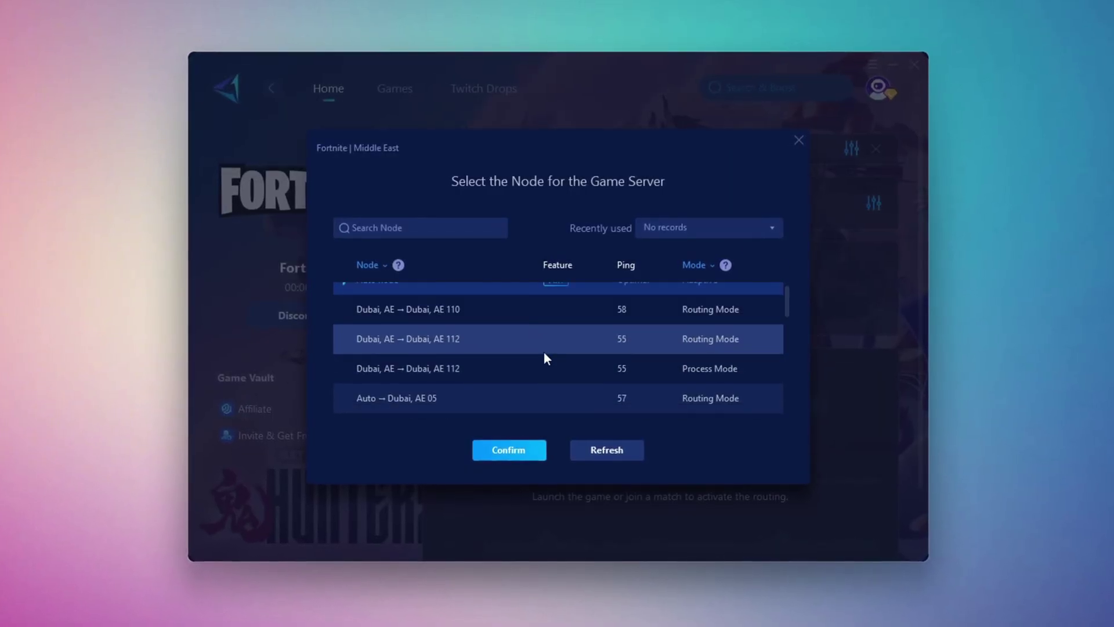
{"action": "scroll", "coordinate": [593, 340], "scroll_direction": "up", "scroll_amount": 1}
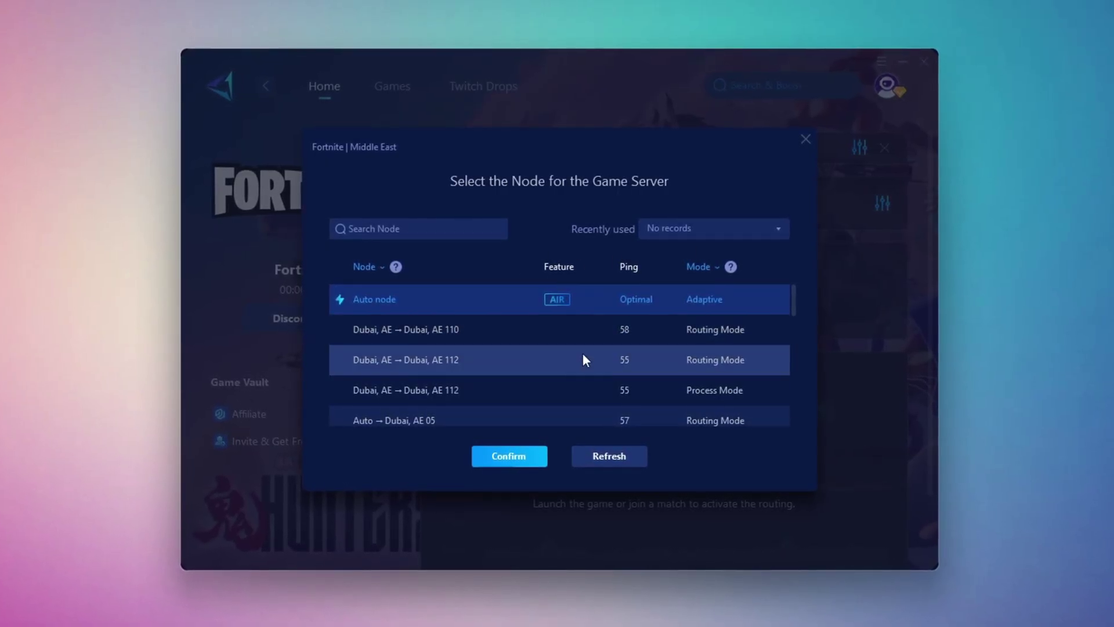
{"action": "left_click", "coordinate": [805, 140]}
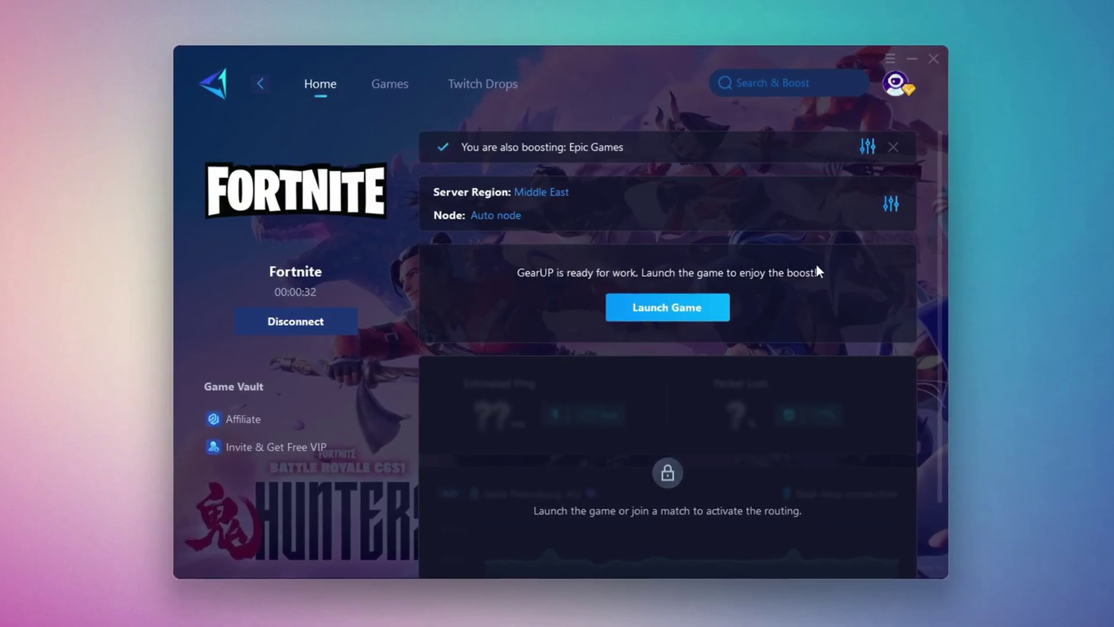
{"action": "left_click", "coordinate": [938, 57]}
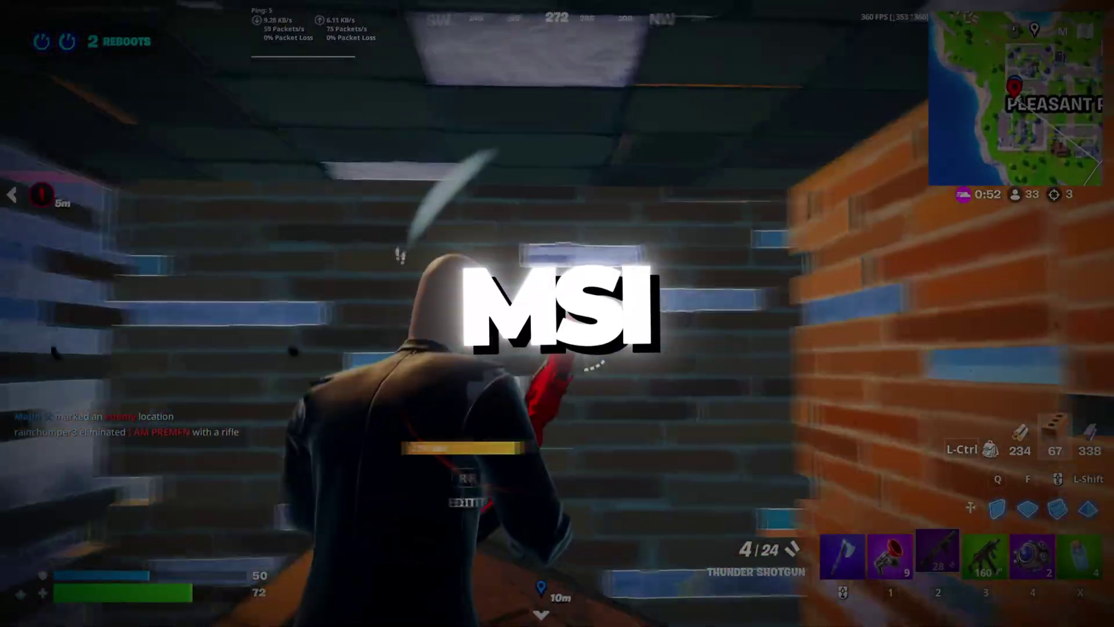
- Scroll the ADEX OFFICIAL homepage down to its Recent Posts section
{"action": "left_click", "coordinate": [557, 313]}
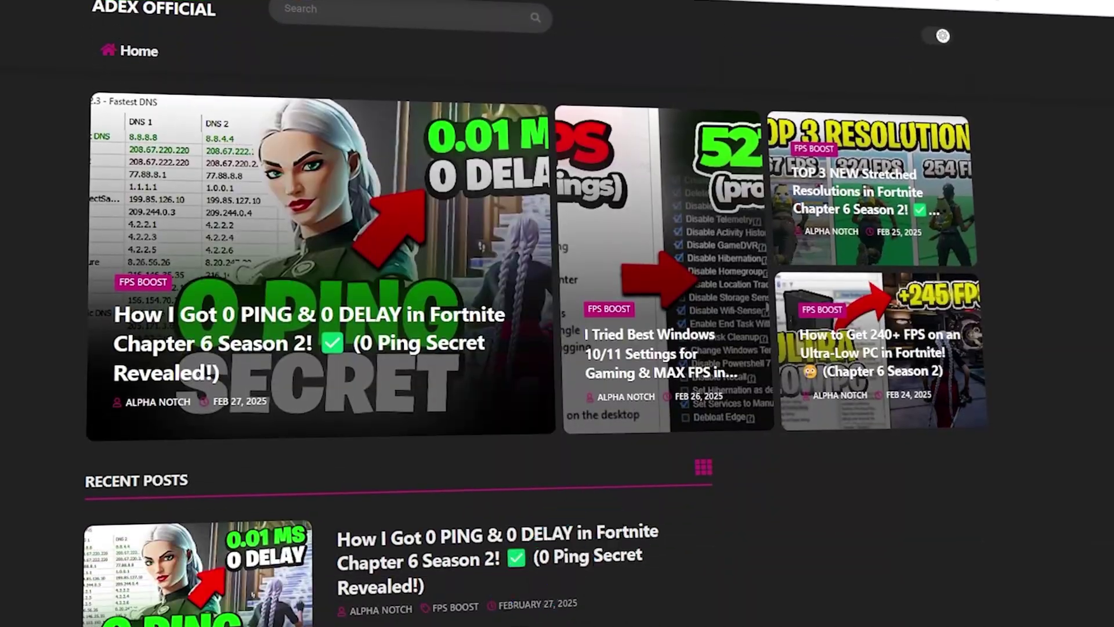
{"action": "scroll", "coordinate": [558, 313], "scroll_direction": "down", "scroll_amount": 7}
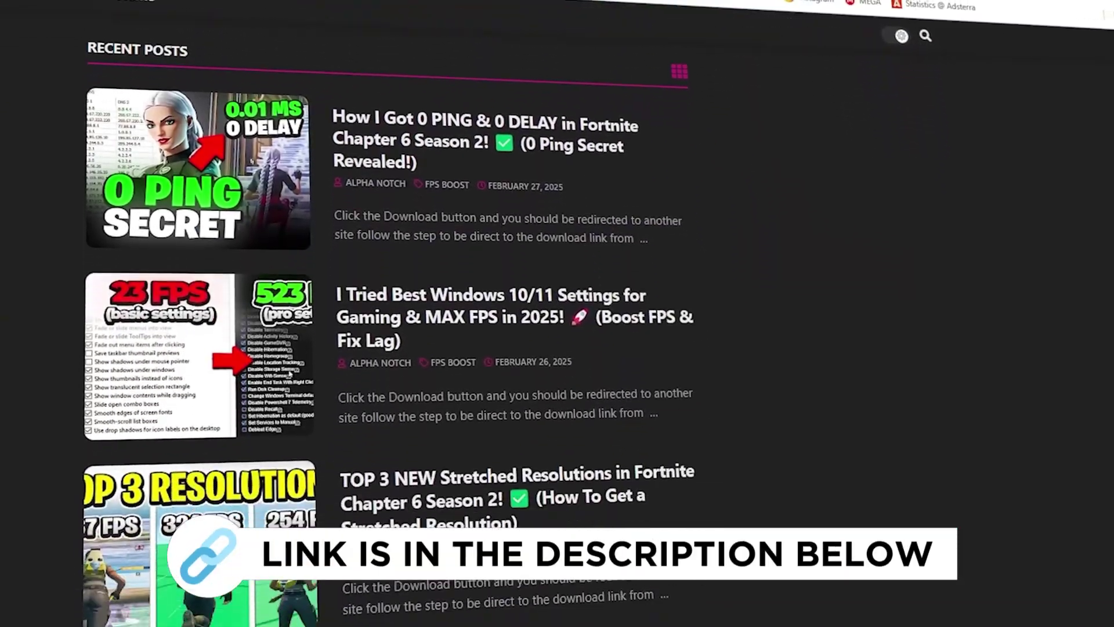
{"action": "scroll", "coordinate": [389, 314], "scroll_direction": "down", "scroll_amount": 8}
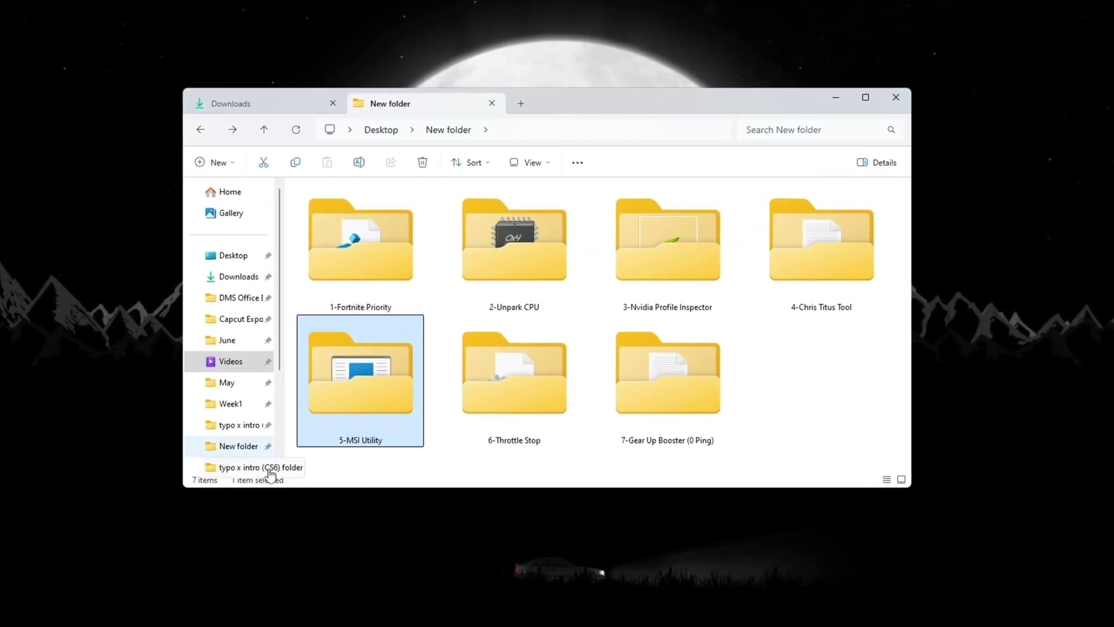
- Open the 5-MSI Utility folder to run MSI Mode Utility 3.0
{"action": "double_click", "coordinate": [360, 406]}
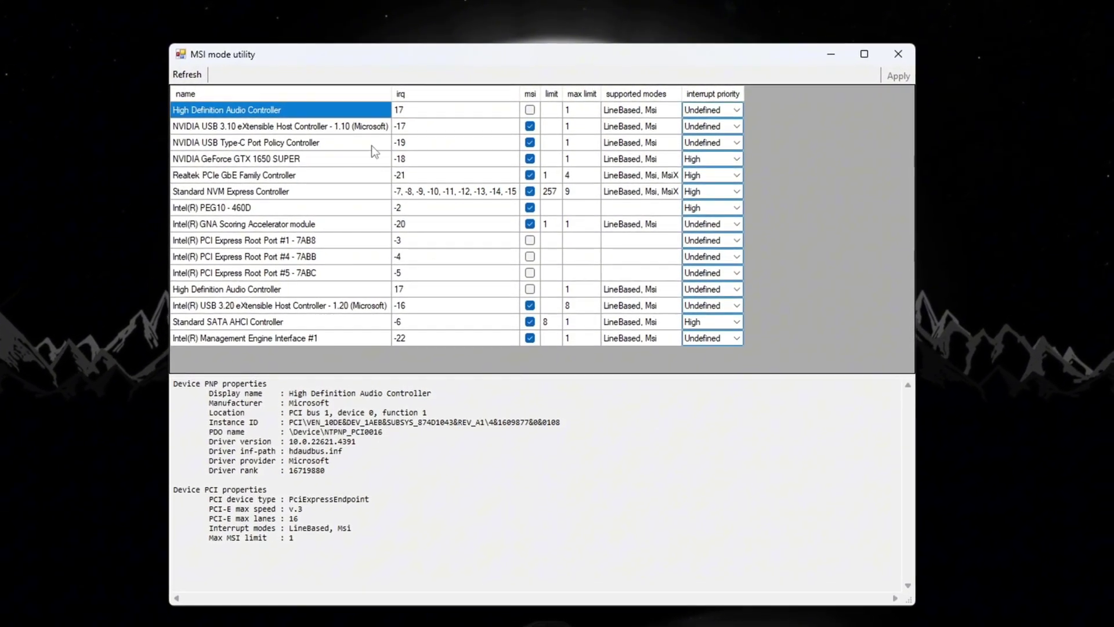
- Set interrupt priority to High for the NVIDIA GeForce GTX 1650 SUPER and Intel(R) PEG10 - 460D
{"action": "left_click", "coordinate": [260, 159]}
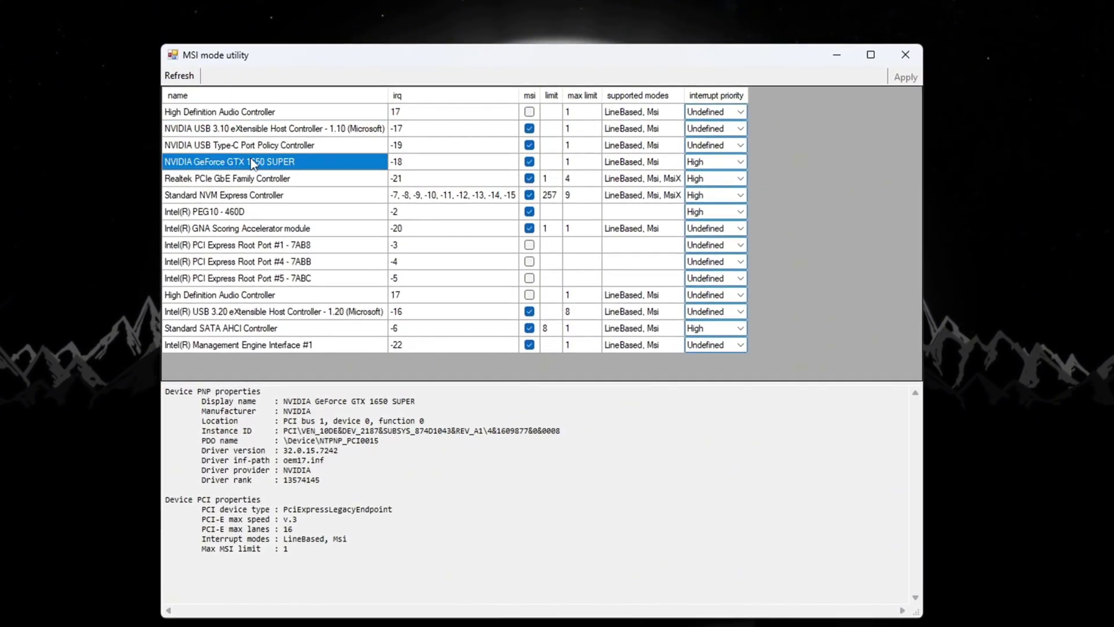
{"action": "left_click", "coordinate": [711, 165]}
{"action": "left_click", "coordinate": [733, 214]}
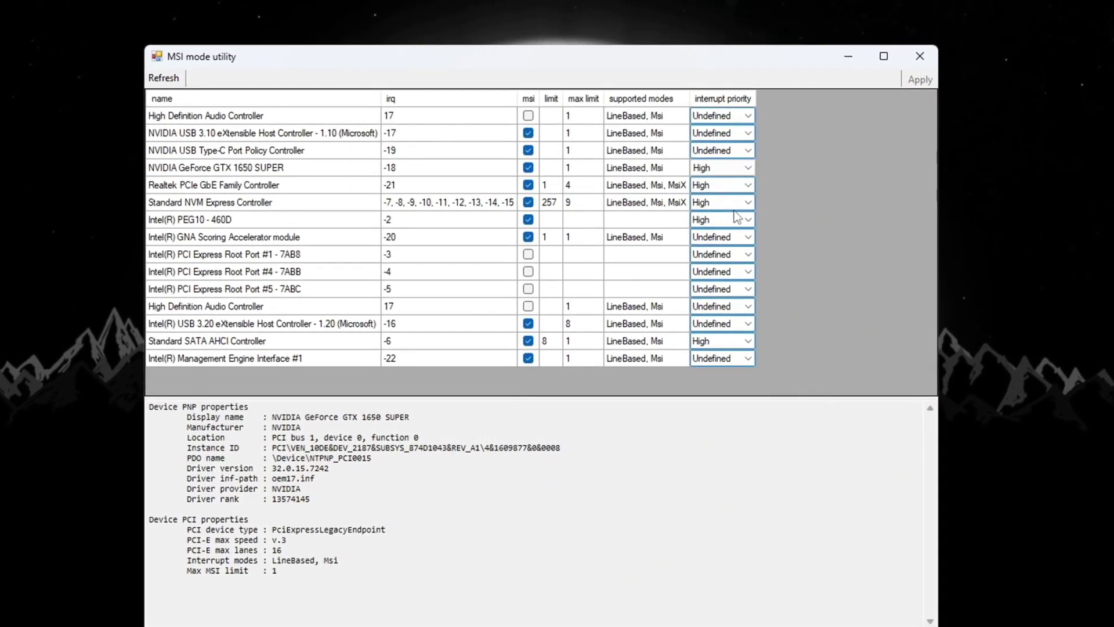
{"action": "left_click", "coordinate": [184, 220]}
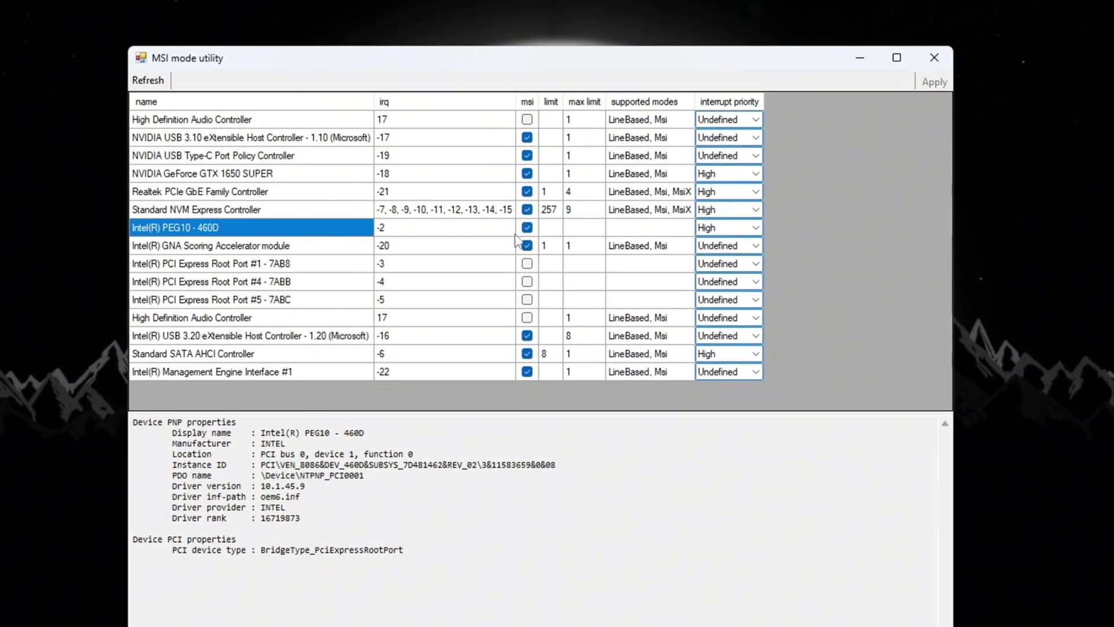
{"action": "left_click", "coordinate": [756, 228]}
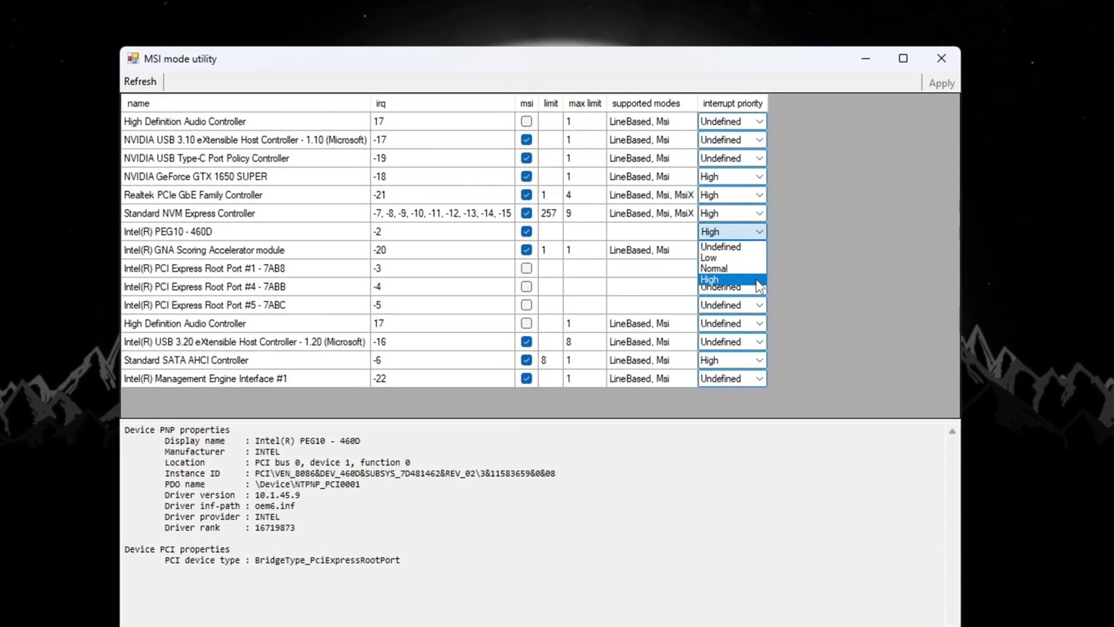
{"action": "left_click", "coordinate": [758, 281]}
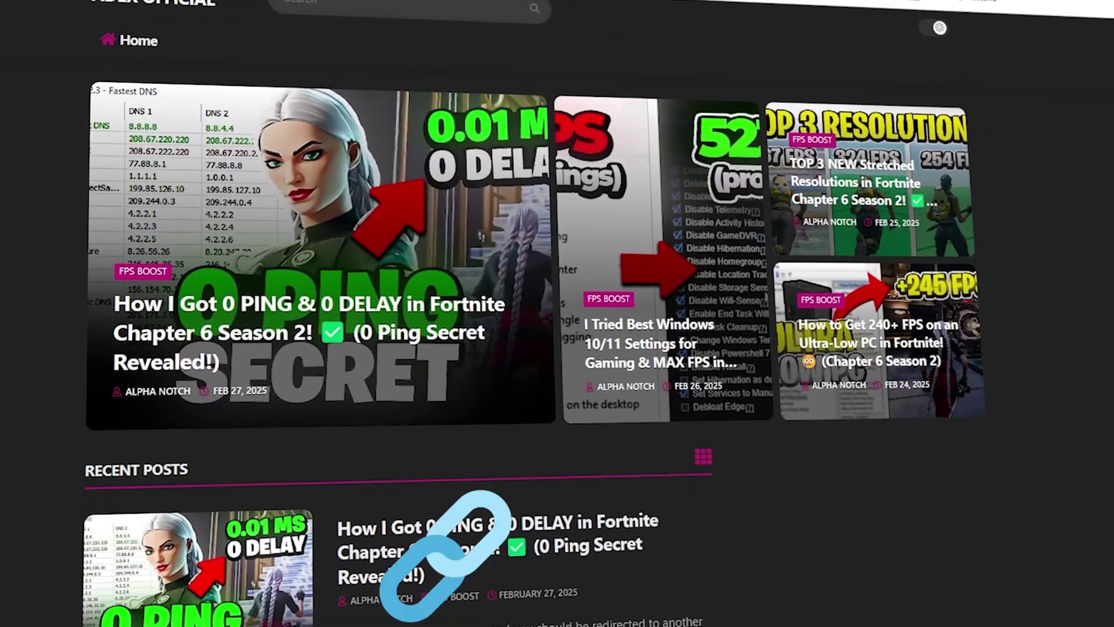
{"action": "scroll", "coordinate": [558, 313], "scroll_direction": "down", "scroll_amount": 8}
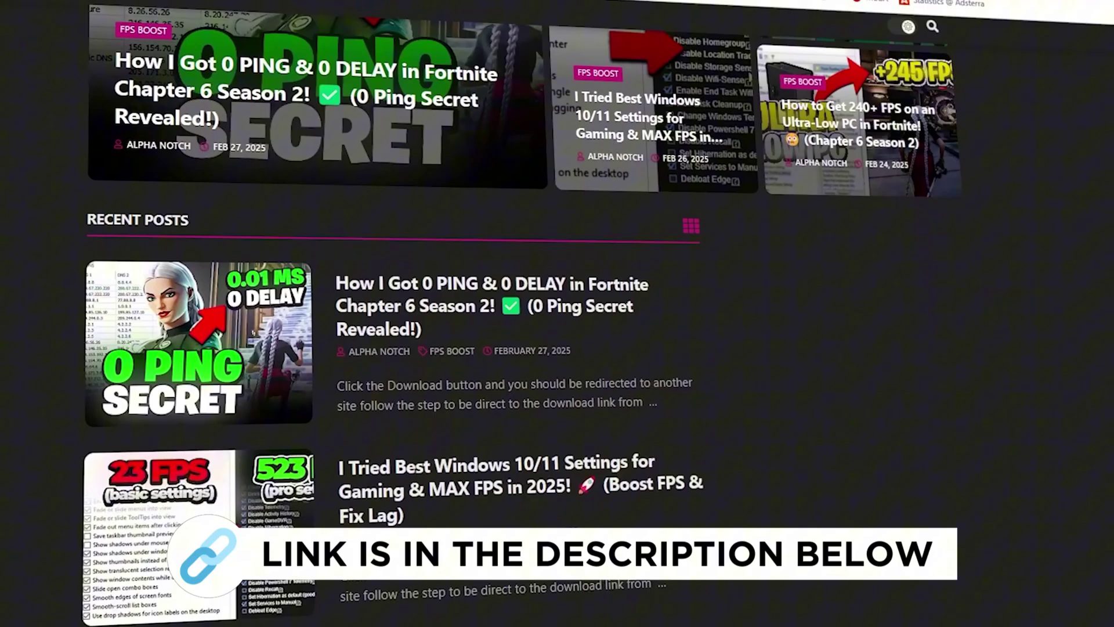
{"action": "scroll", "coordinate": [383, 313], "scroll_direction": "down", "scroll_amount": 8}
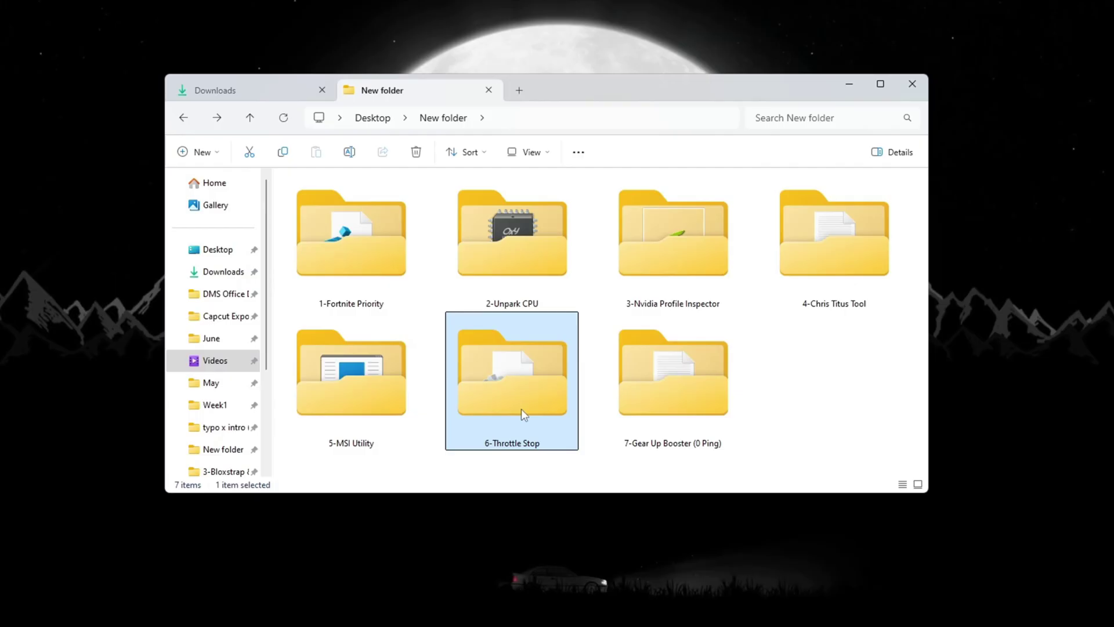
- Run ThrottleStop from the 6-Throttle Stop folder and minimize File Explorer
{"action": "double_click", "coordinate": [521, 411]}
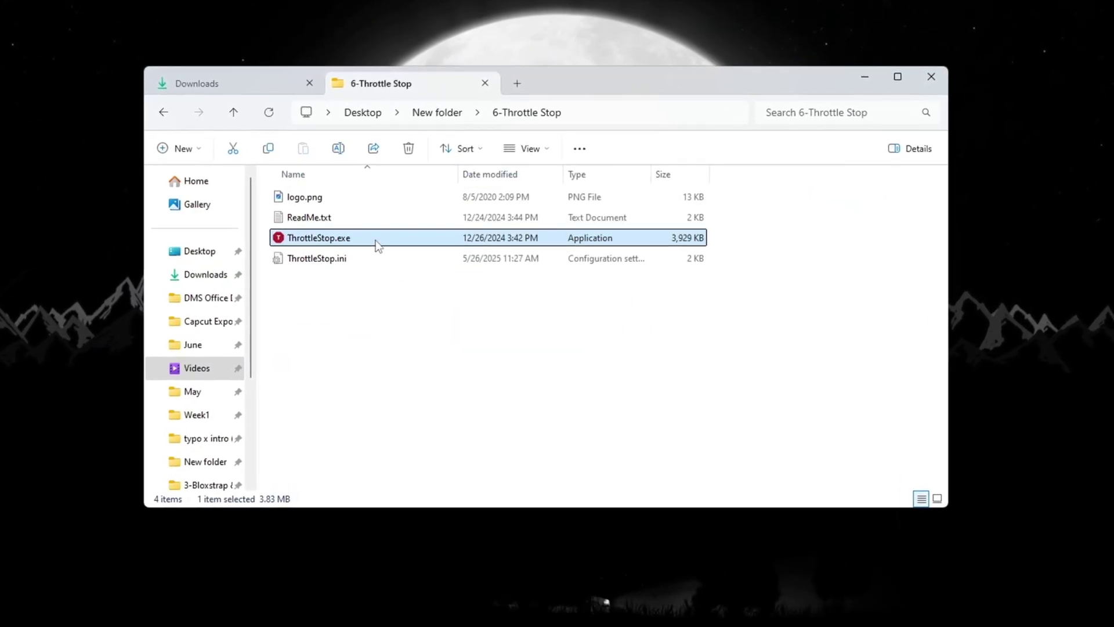
{"action": "left_click", "coordinate": [419, 334]}
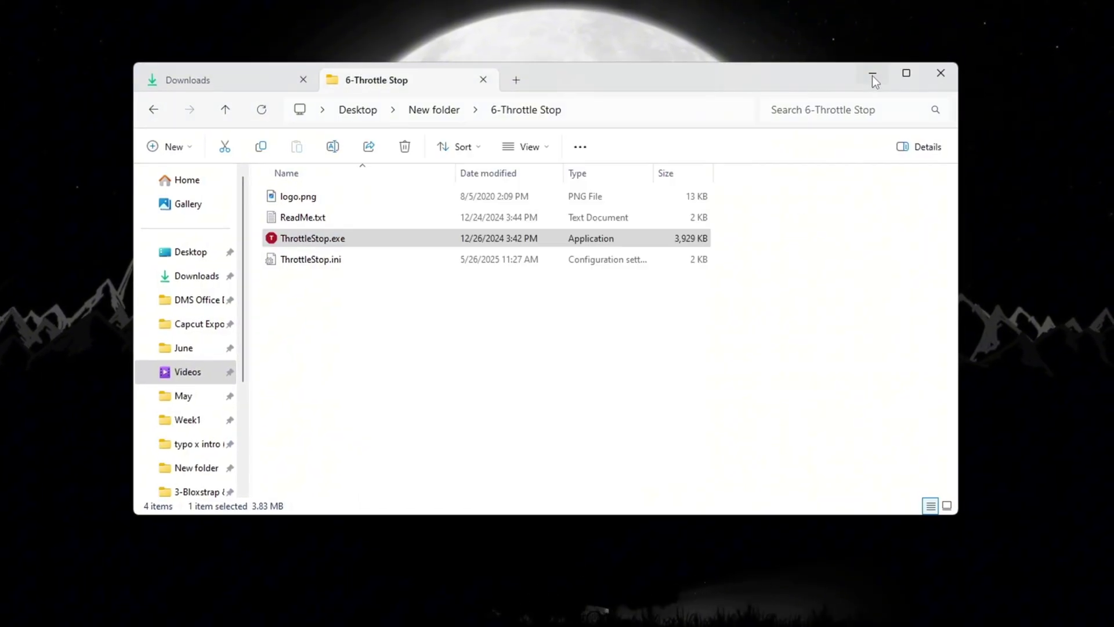
{"action": "left_click", "coordinate": [869, 75]}
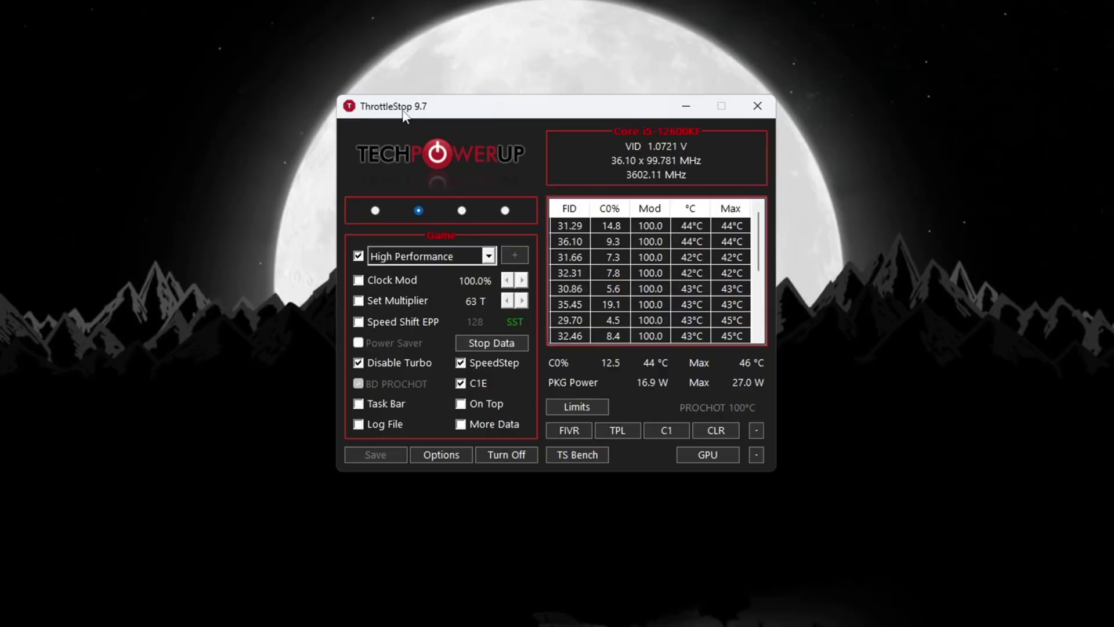
- Select ThrottleStop's Game profile with the High Performance power plan and Disable Turbo ticked
{"action": "left_click", "coordinate": [371, 210]}
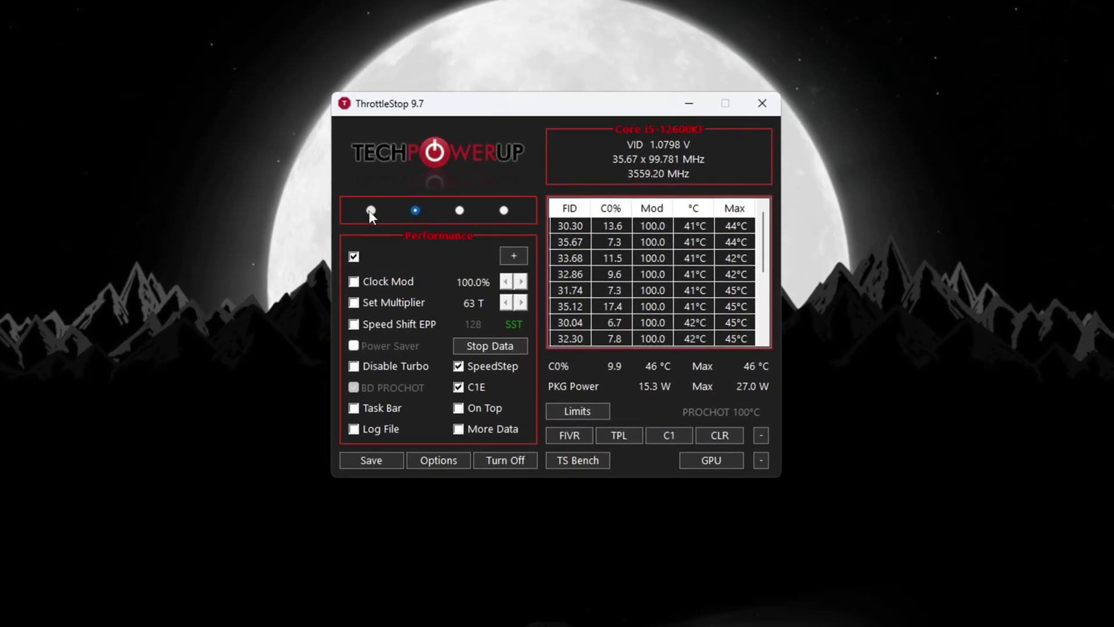
{"action": "left_click", "coordinate": [416, 210]}
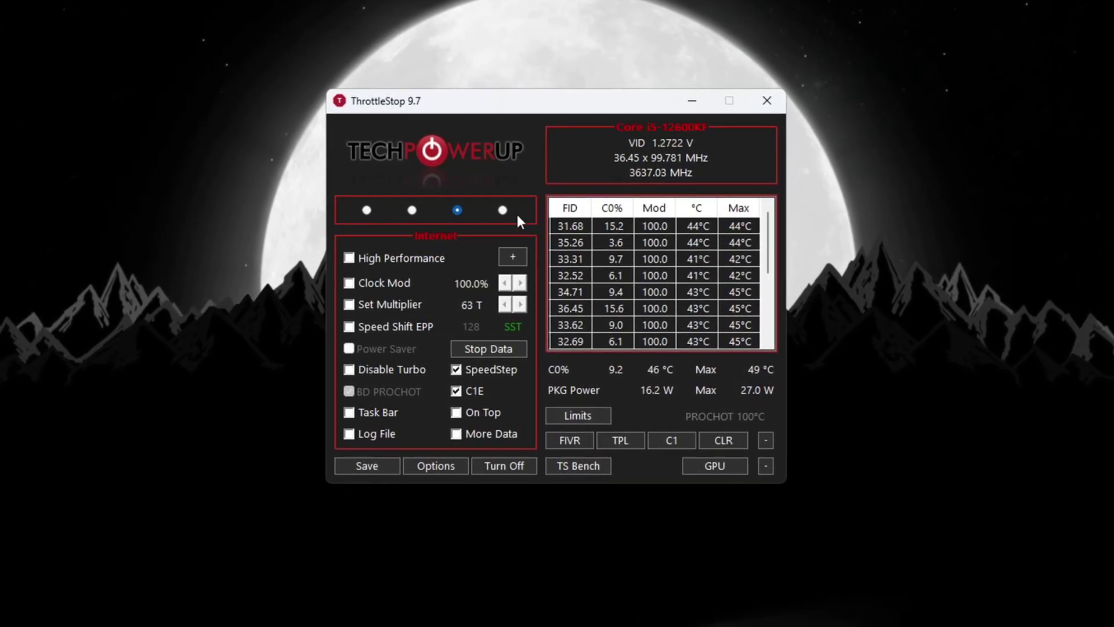
{"action": "left_click", "coordinate": [410, 210]}
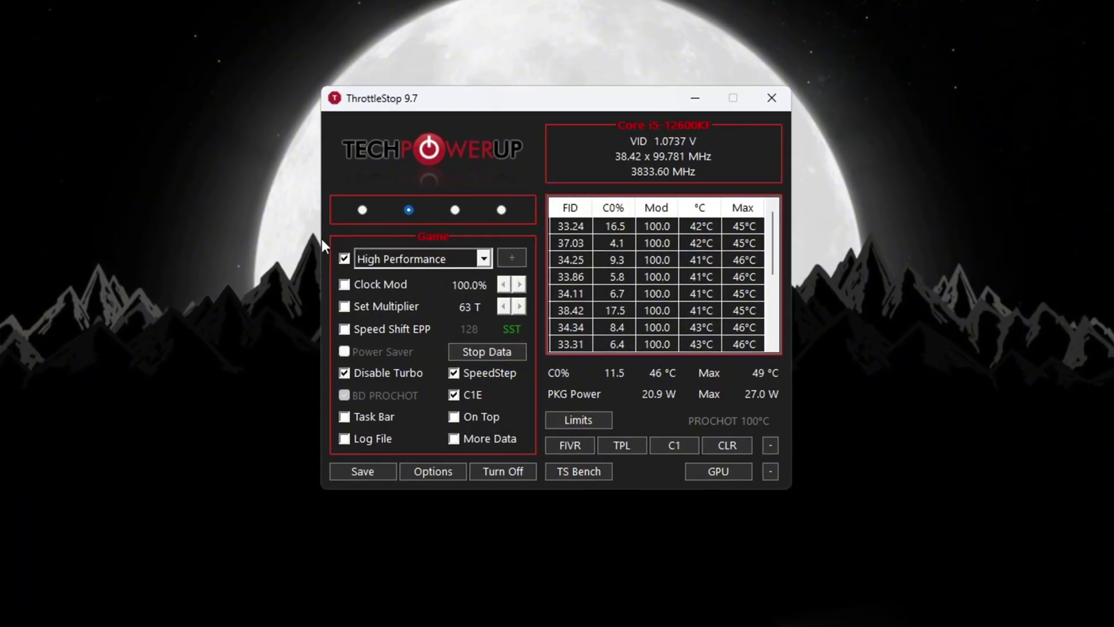
{"action": "left_click", "coordinate": [483, 259]}
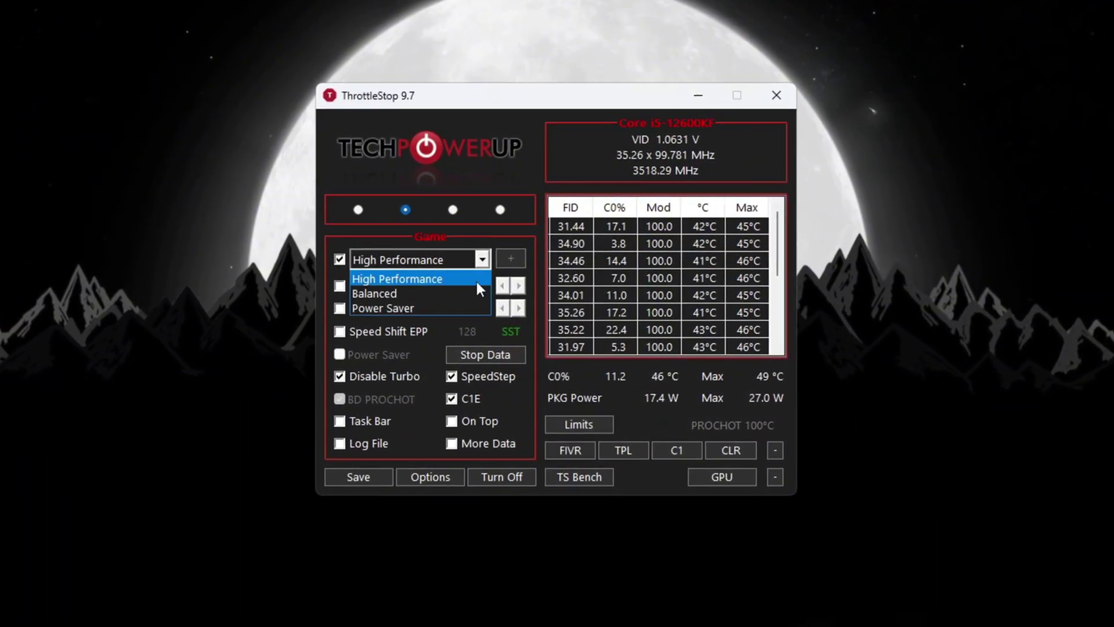
{"action": "left_click", "coordinate": [465, 279]}
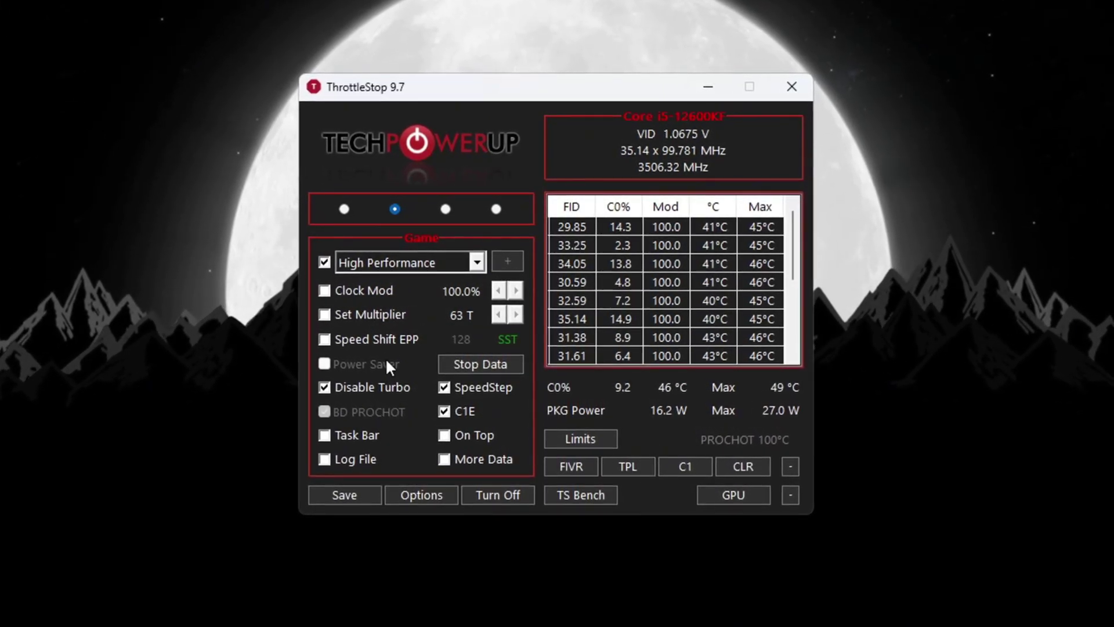
{"action": "left_click", "coordinate": [324, 387]}
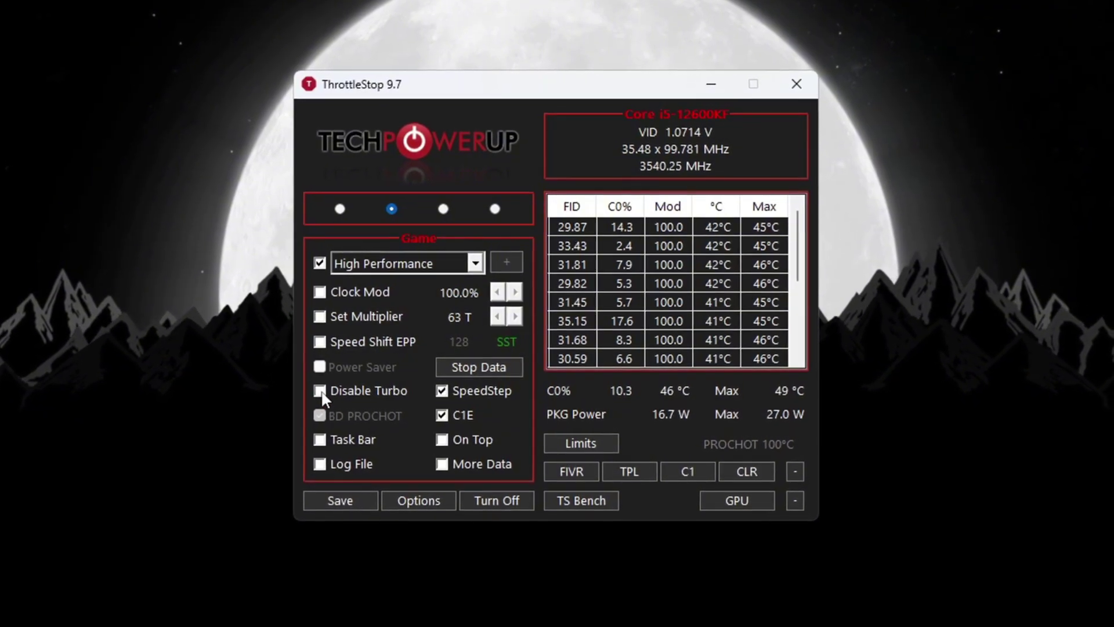
{"action": "left_click", "coordinate": [321, 391]}
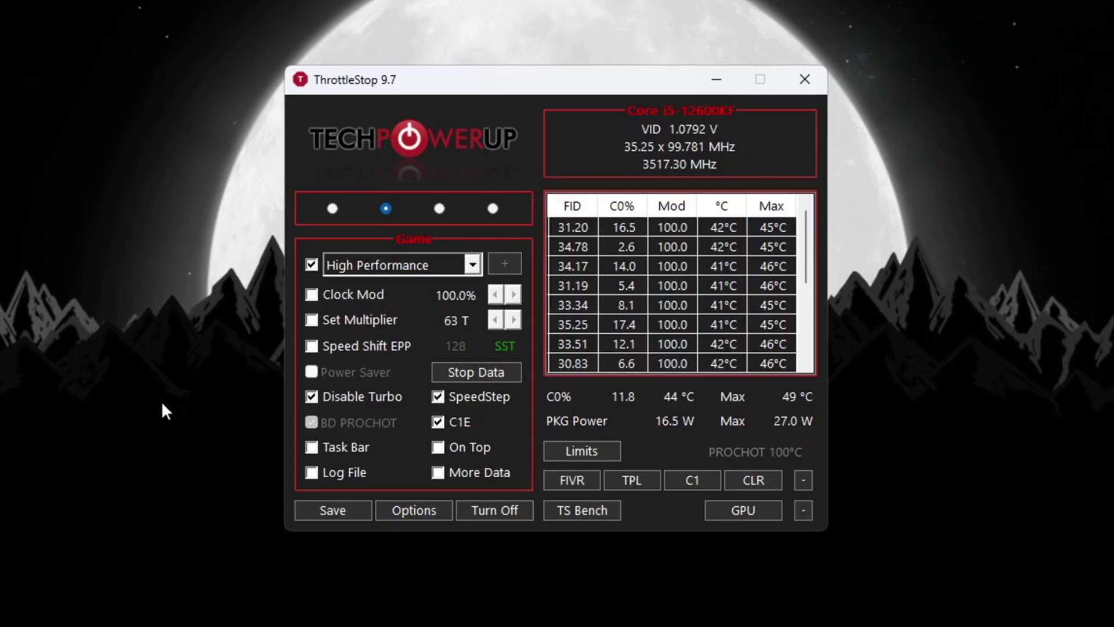
- Turn ThrottleStop off, save the Game profile, and turn it back on
{"action": "left_click", "coordinate": [518, 512]}
{"action": "left_click", "coordinate": [322, 516]}
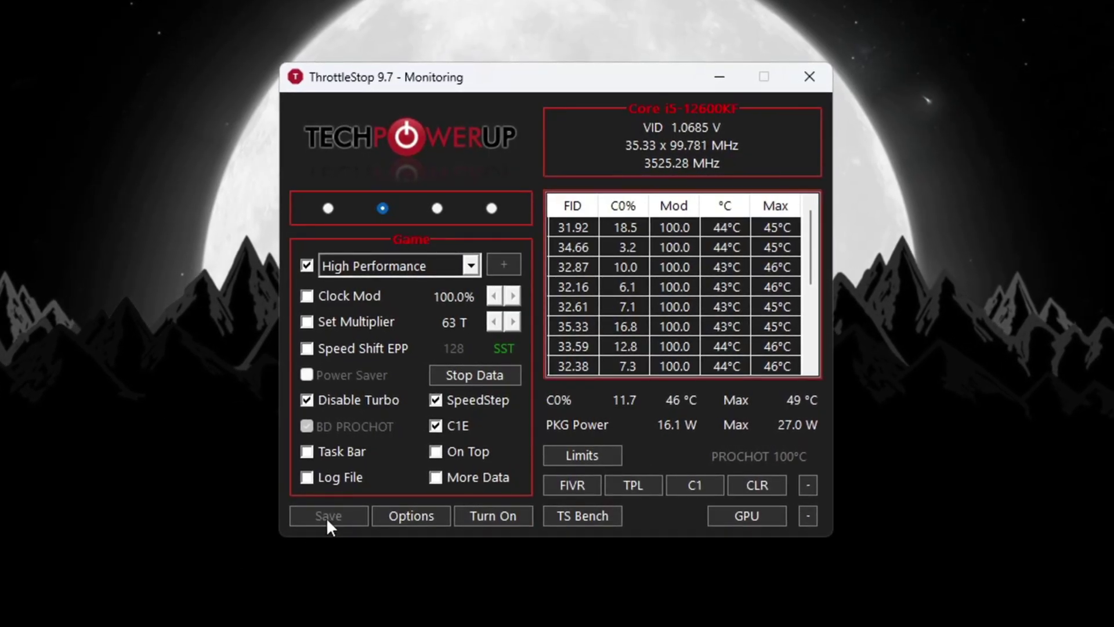
{"action": "left_click", "coordinate": [477, 513]}
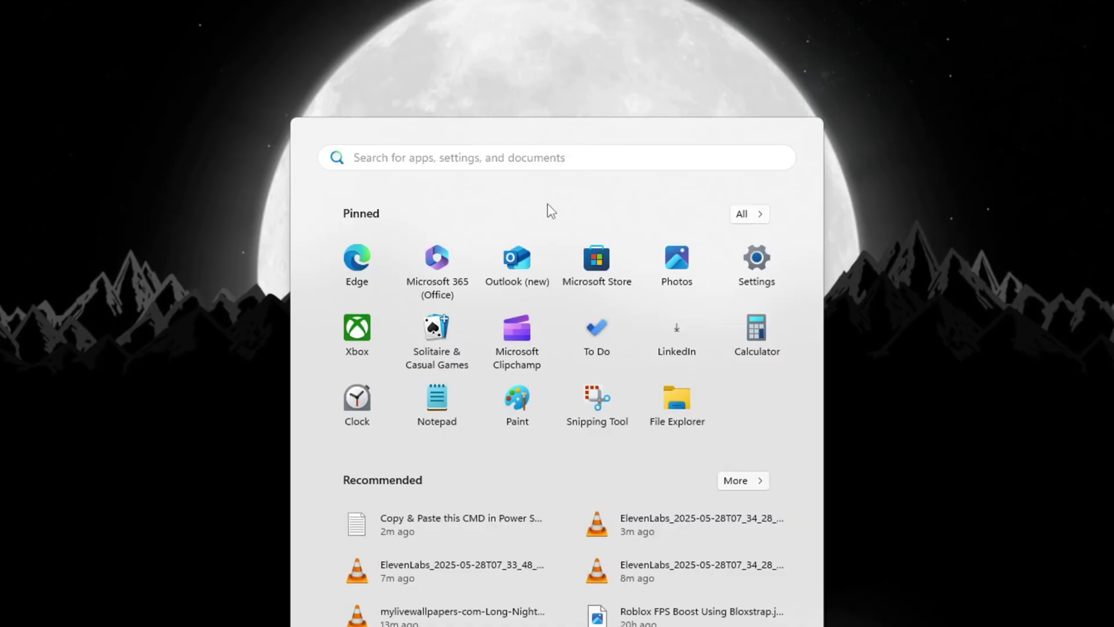
- Set System Configuration's boot Number of processors to 16 and apply it
{"action": "type", "text": "system"}
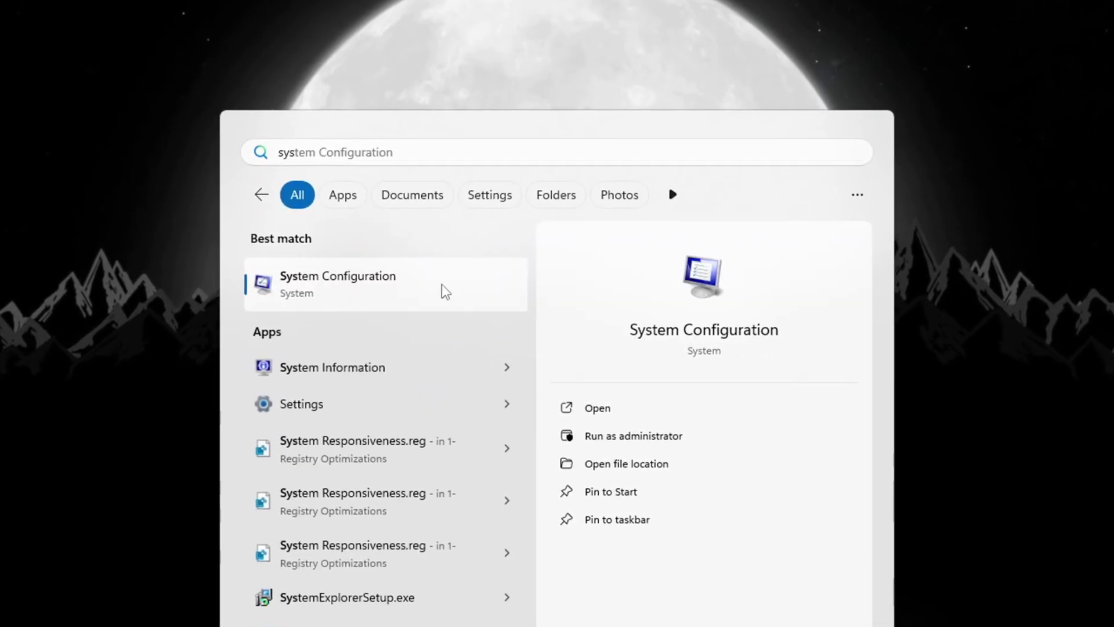
{"action": "left_click", "coordinate": [441, 287]}
{"action": "left_click", "coordinate": [373, 176]}
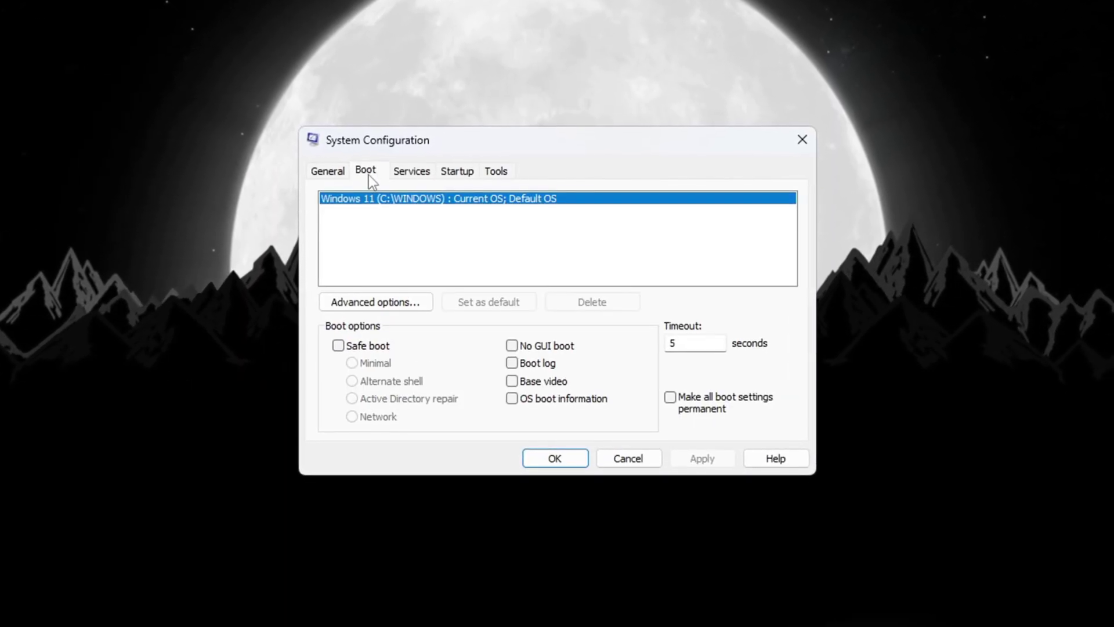
{"action": "left_click", "coordinate": [390, 309]}
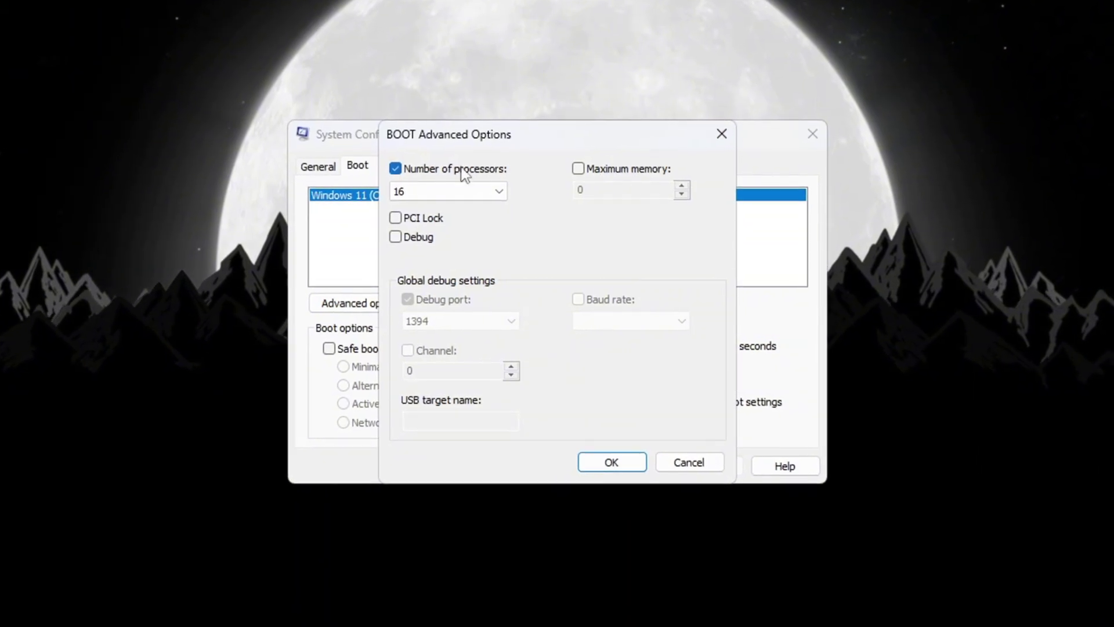
{"action": "left_click", "coordinate": [459, 186]}
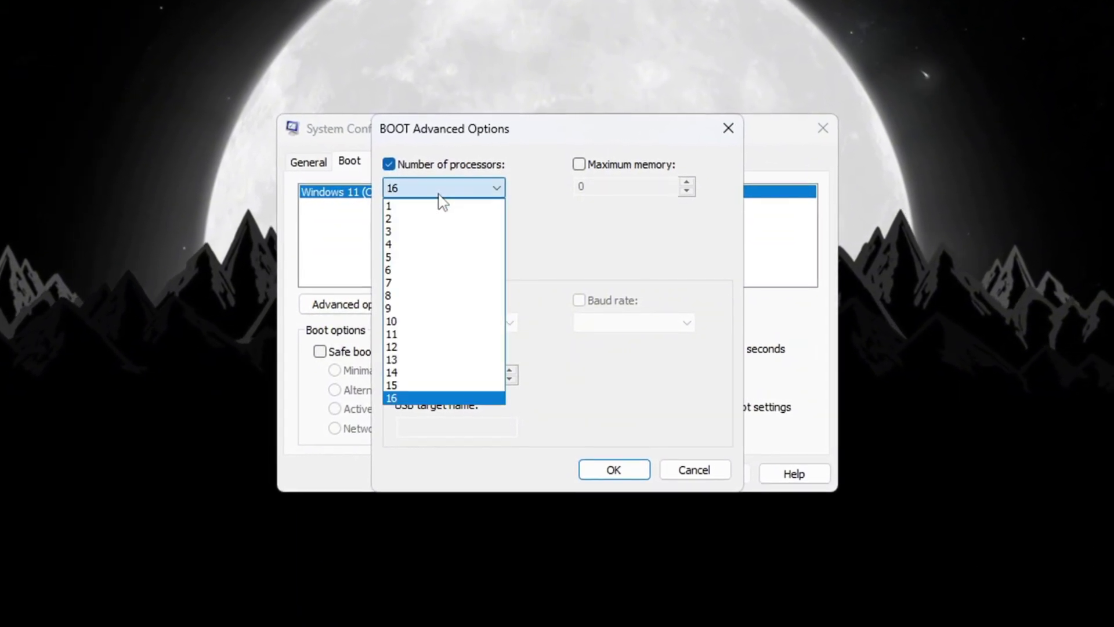
{"action": "left_click", "coordinate": [449, 401]}
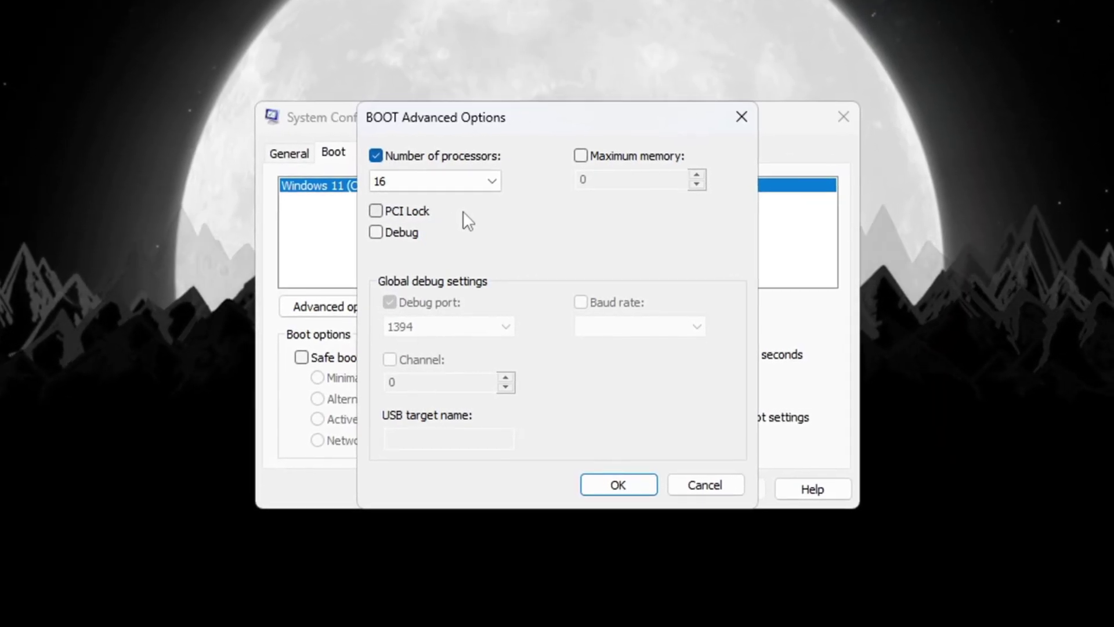
{"action": "left_click", "coordinate": [659, 497]}
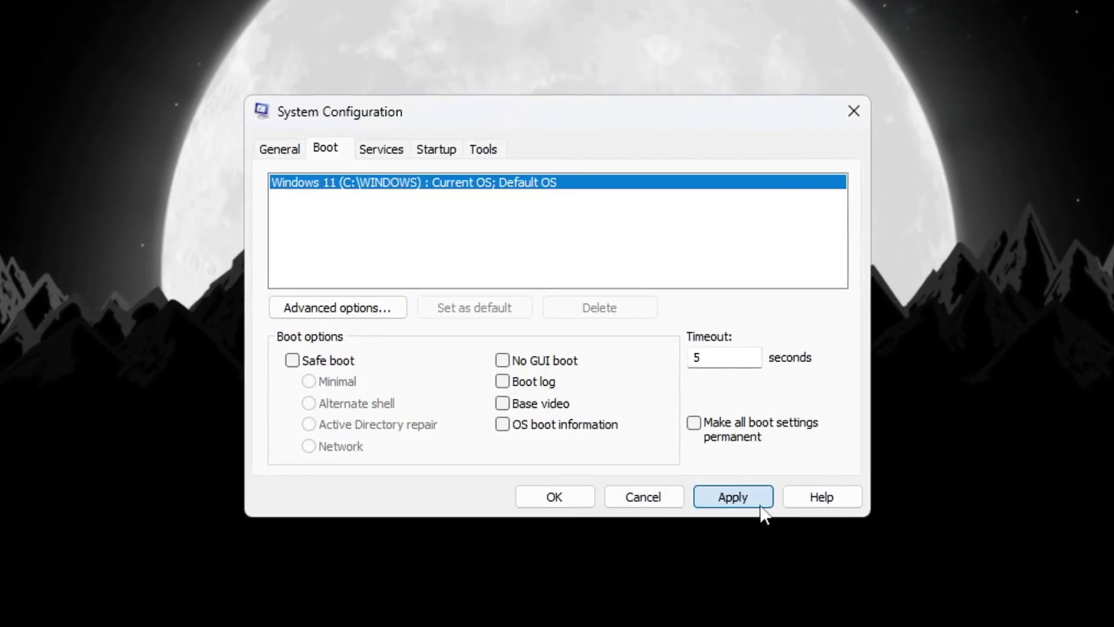
{"action": "left_click", "coordinate": [757, 504]}
{"action": "left_click", "coordinate": [533, 504]}
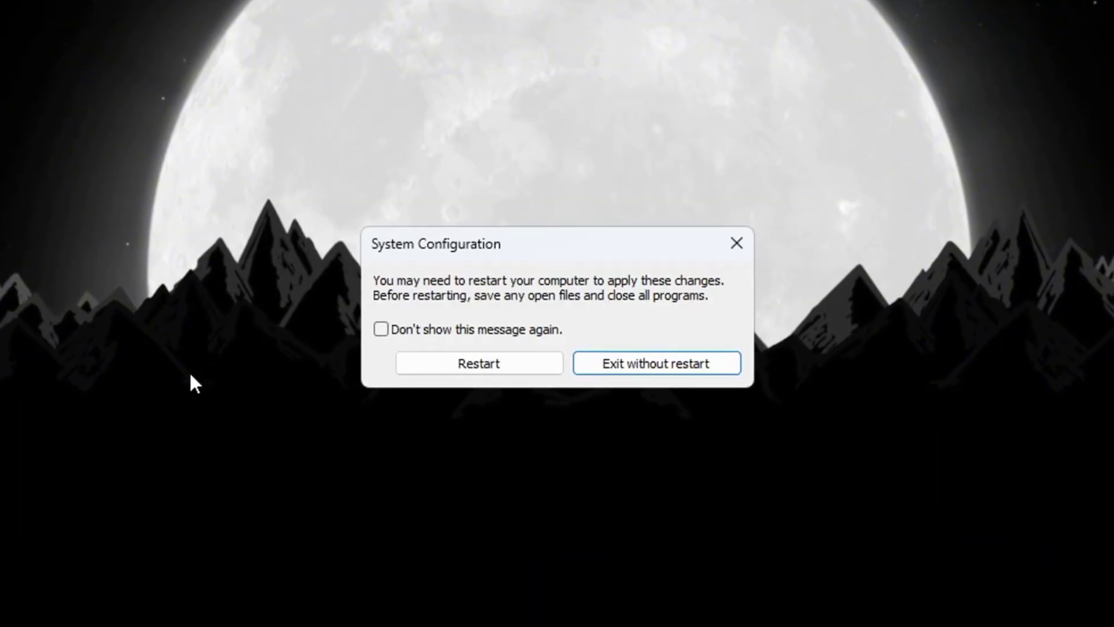